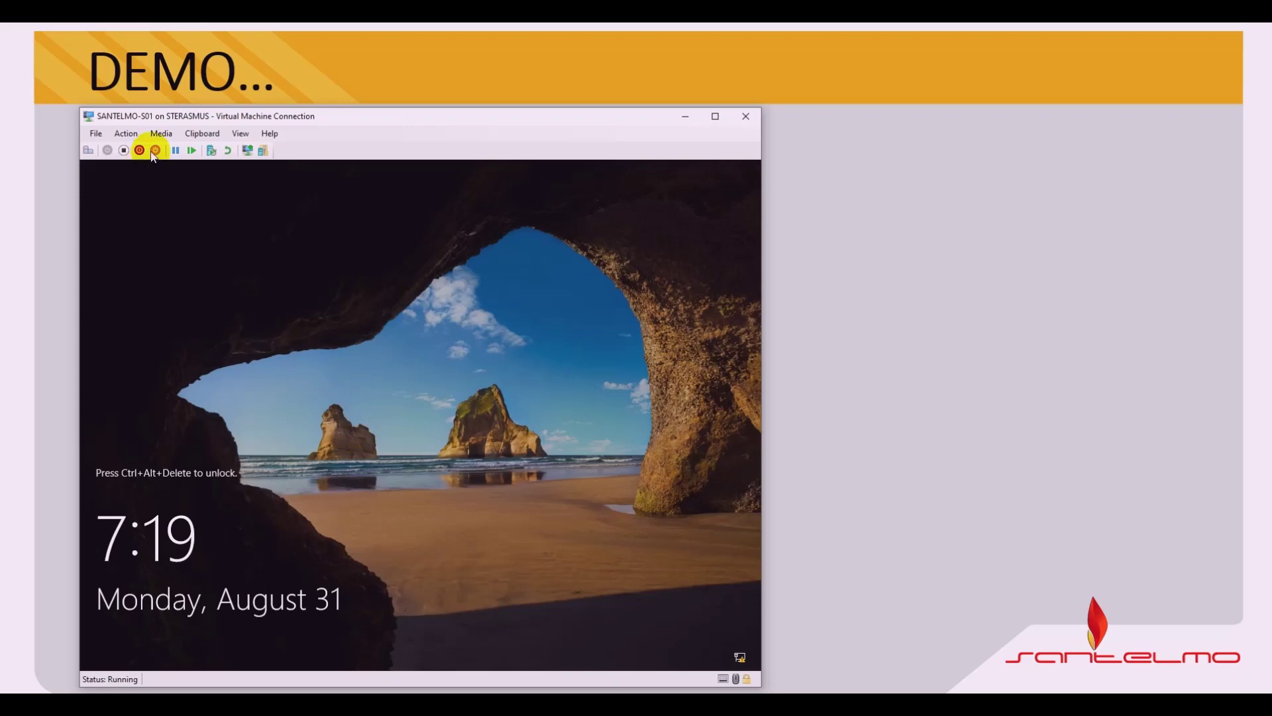
Unlock the SANTELMO-S01 virtual machine and sign in as Administrator with the account password.
left_click(129, 133)
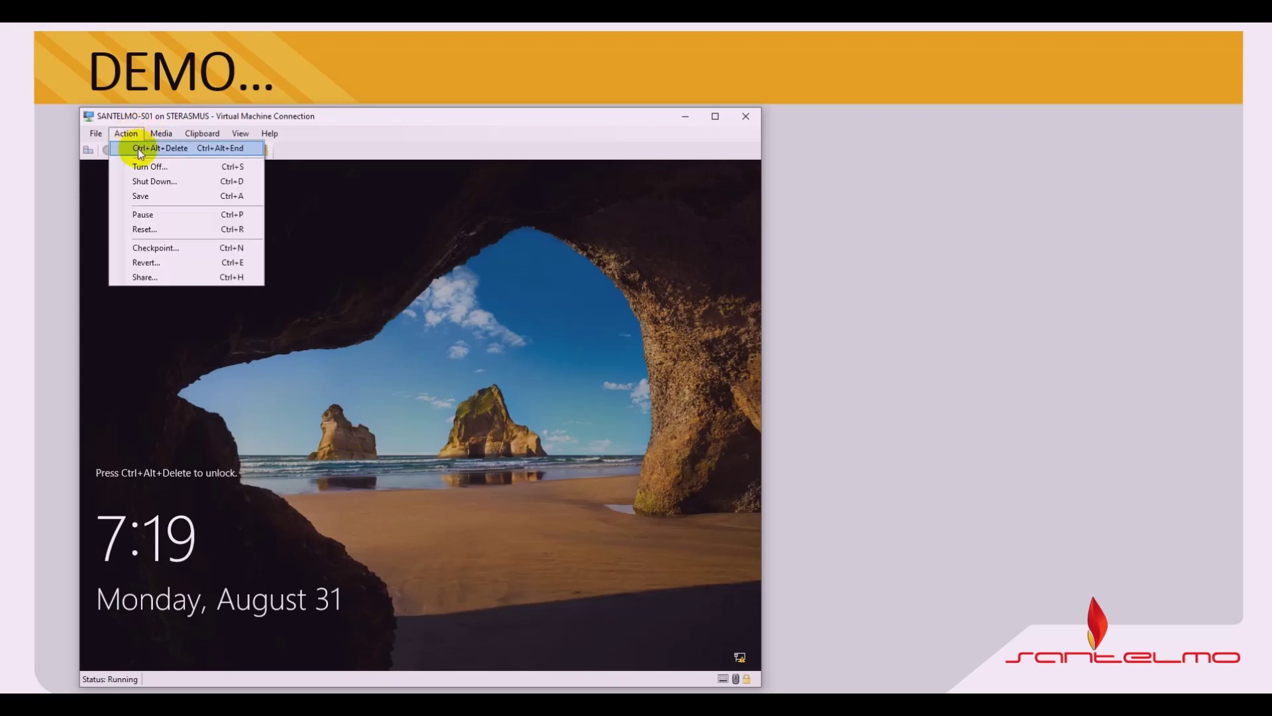
left_click(138, 148)
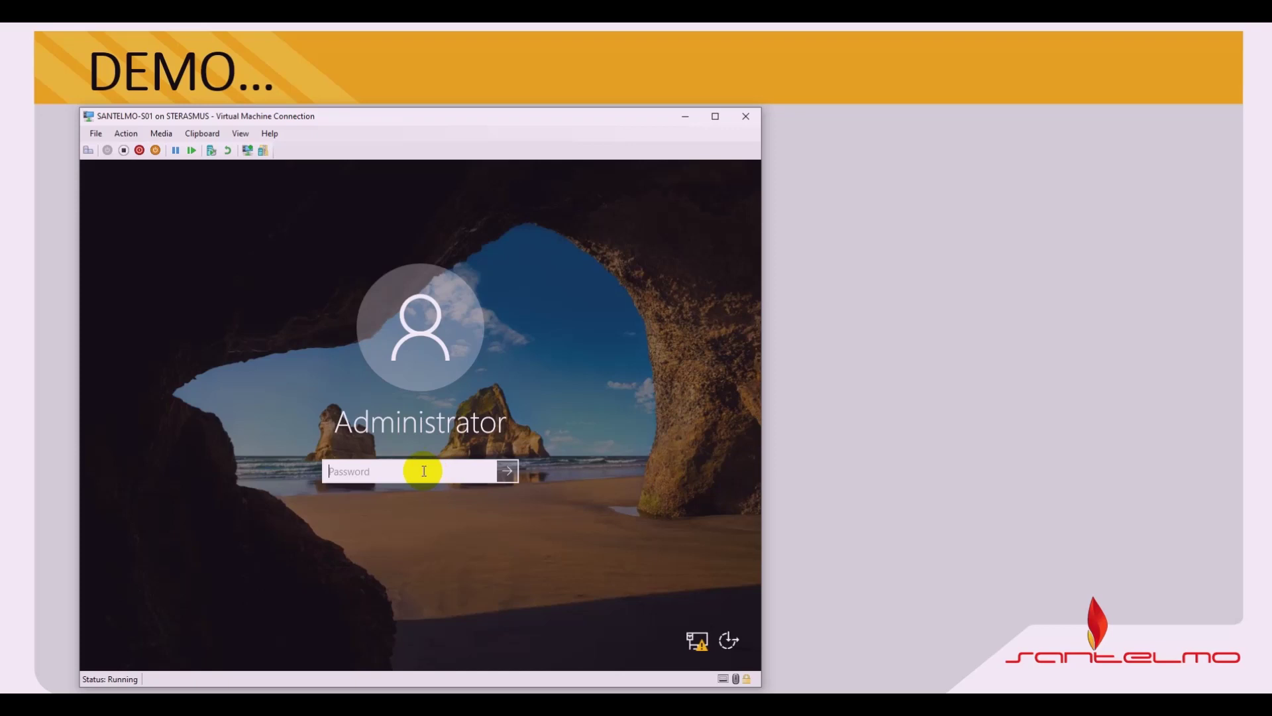
type("•••••••")
key("Return")
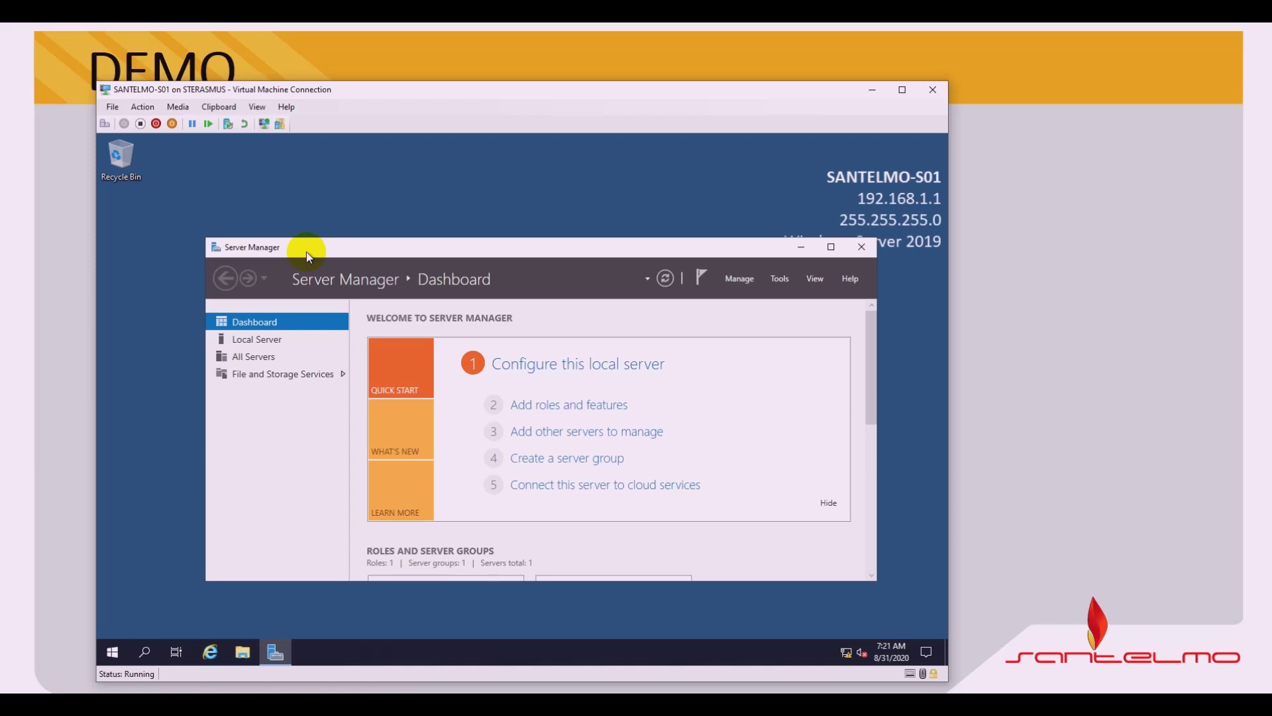
left_click_drag(355, 251, 306, 207)
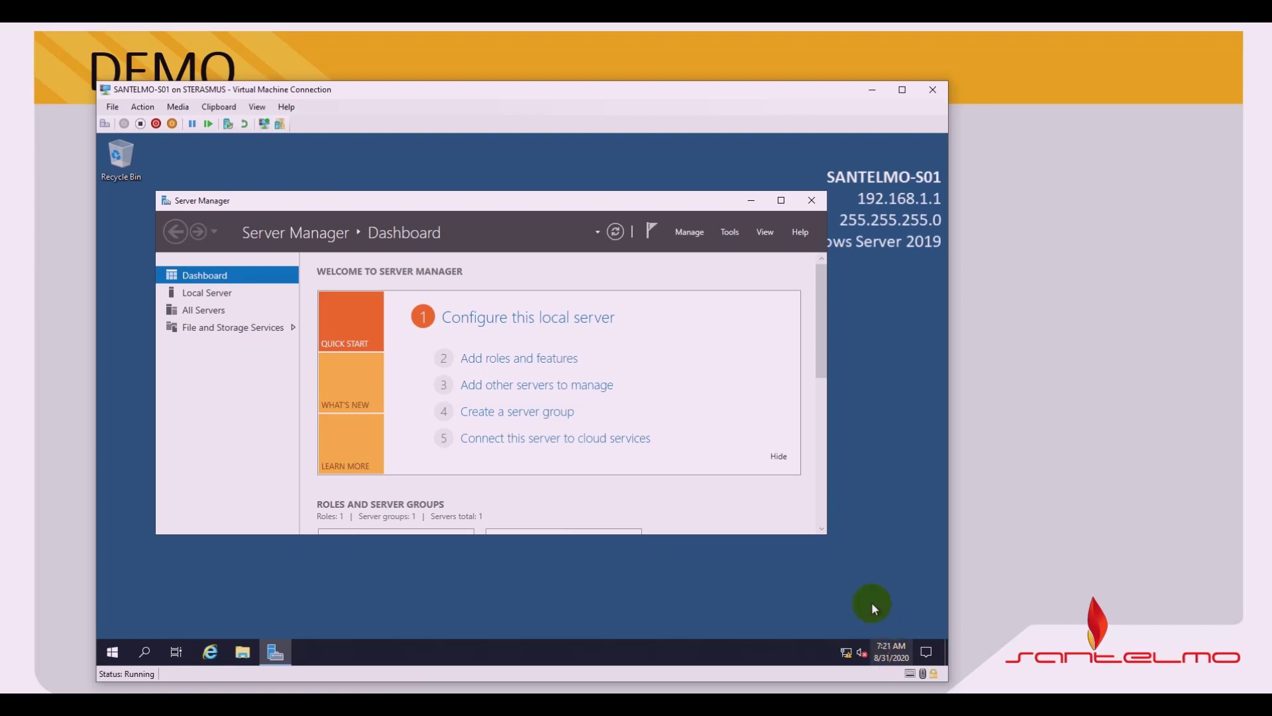
Open the server's Date & time settings.
mouse_move(885, 654)
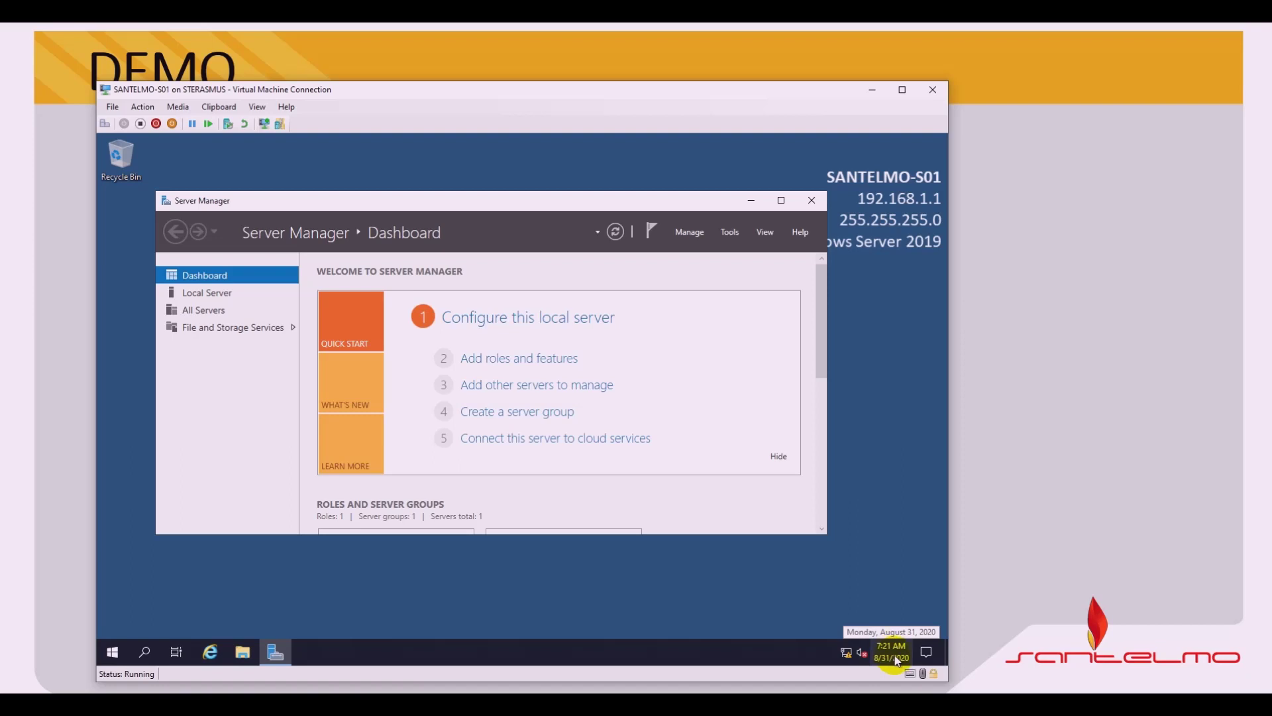
left_click(895, 656)
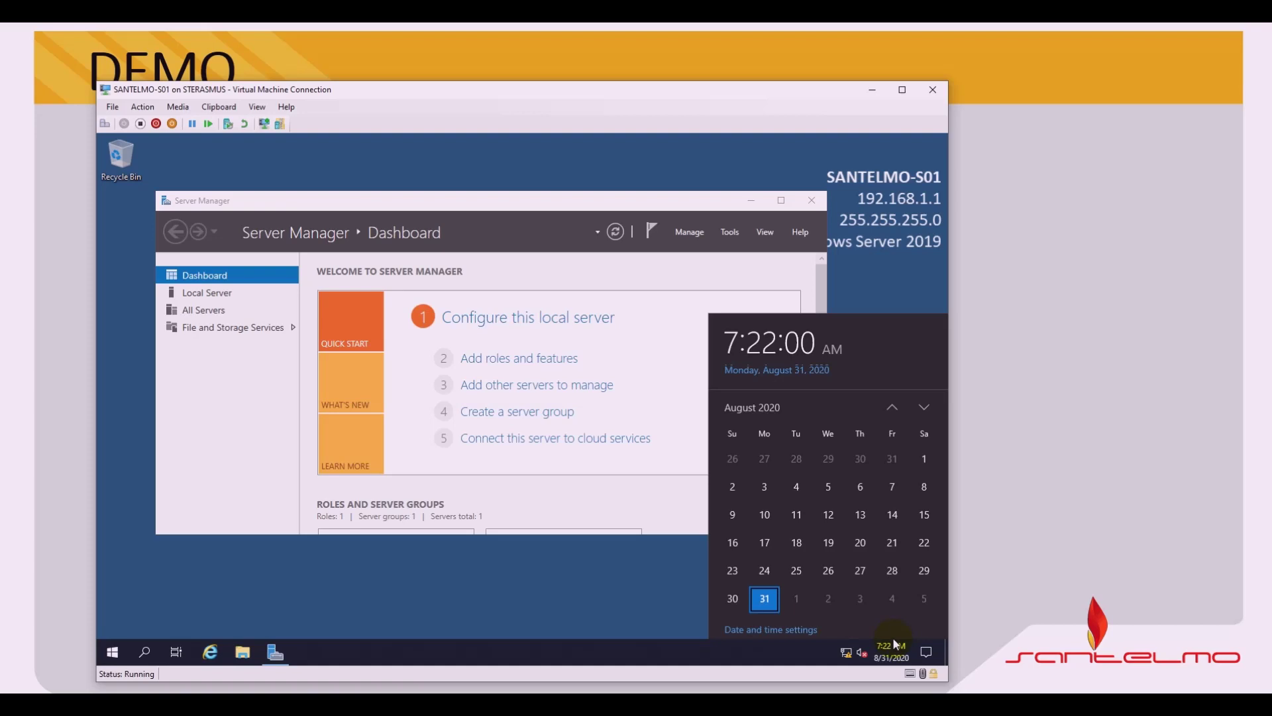
left_click(794, 627)
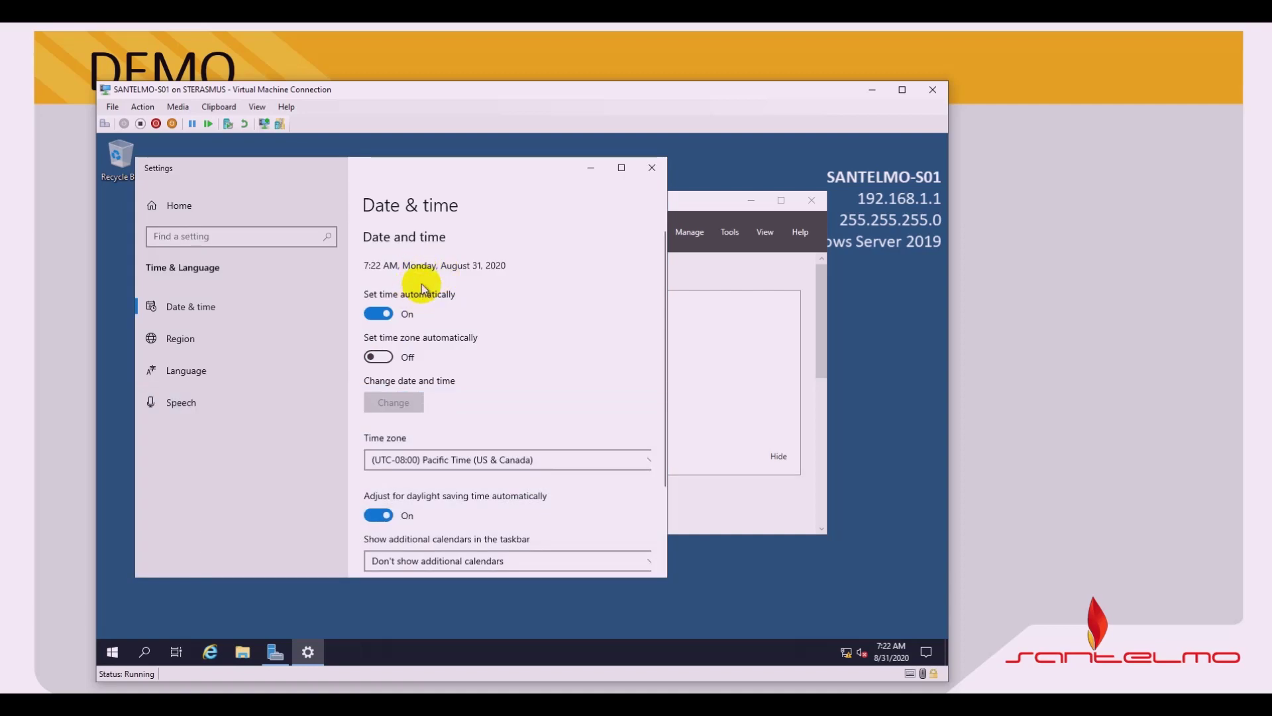
left_click(198, 304)
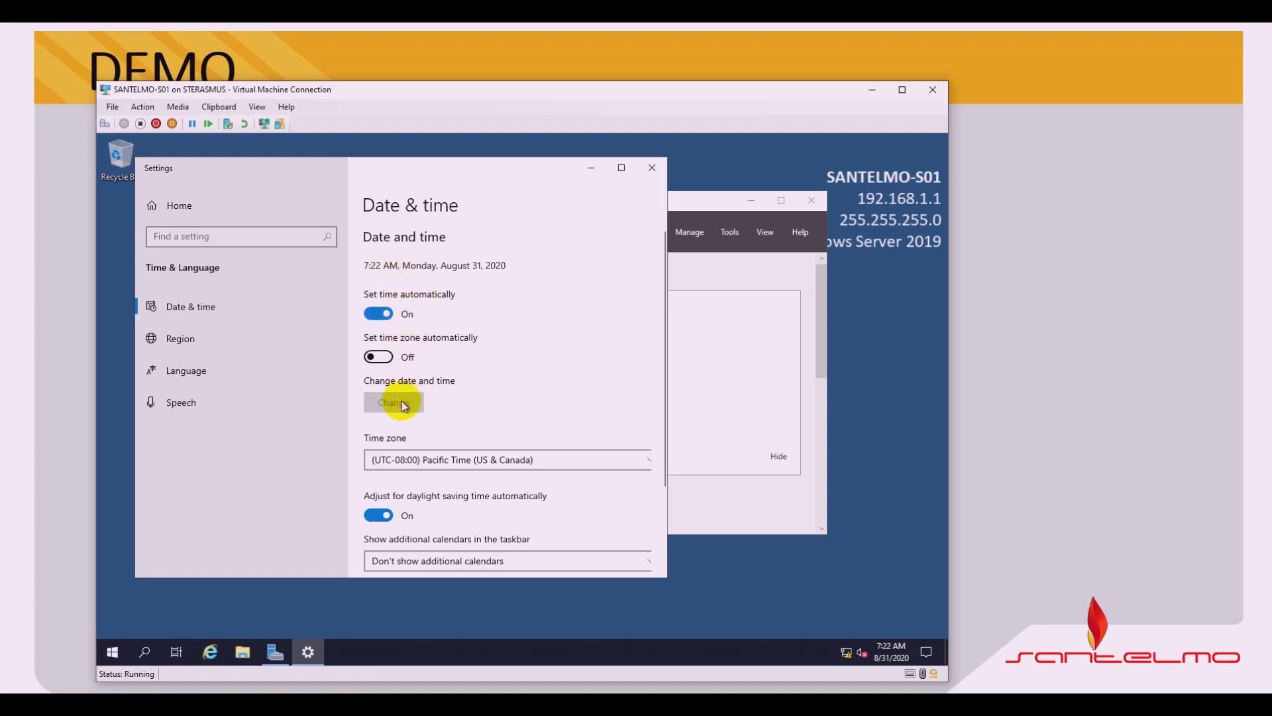
Set the server's time zone to (UTC+08:00) Kuala Lumpur, Singapore.
left_click(473, 463)
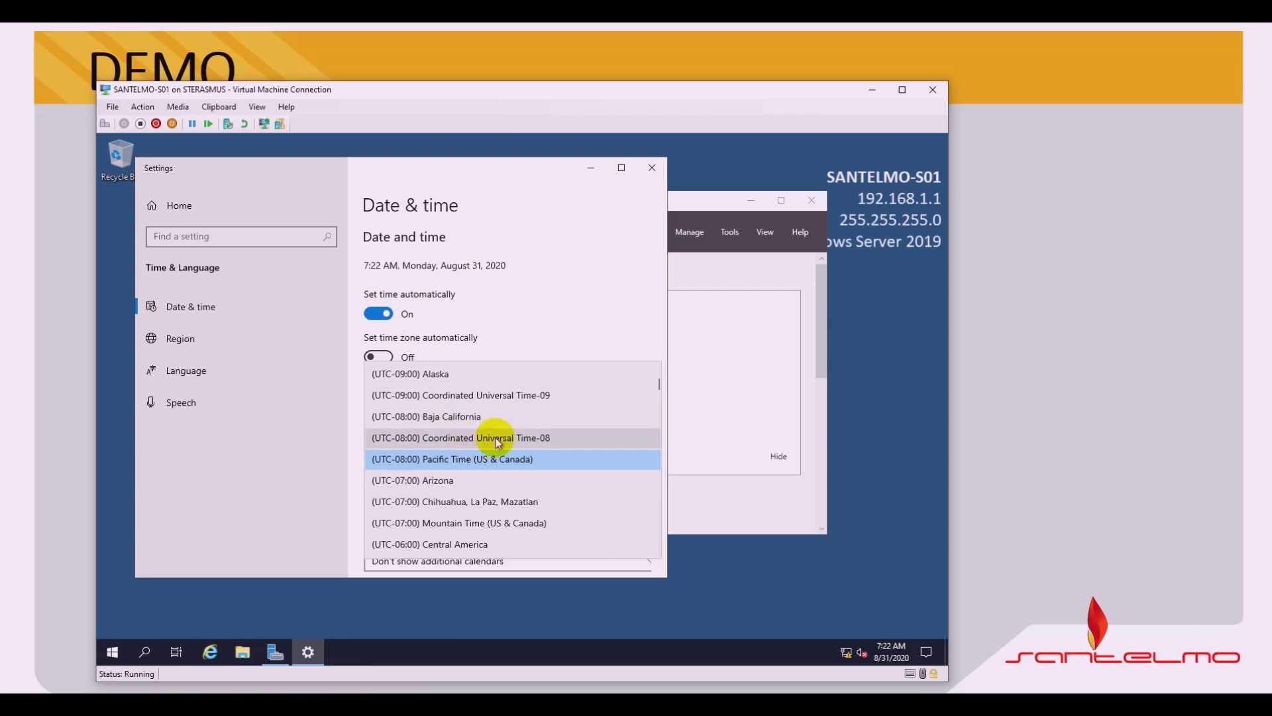
scroll(497, 443, "down", 2)
scroll(456, 464, "down", 5)
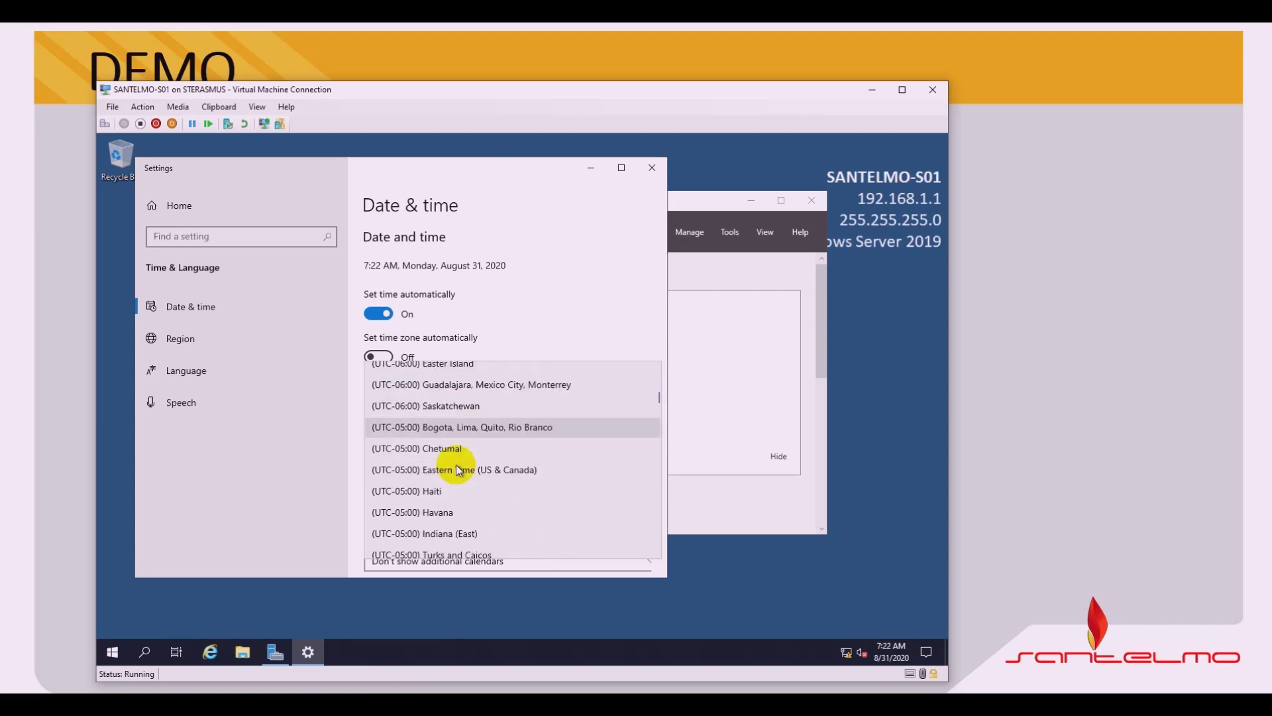
scroll(456, 463, "down", 3)
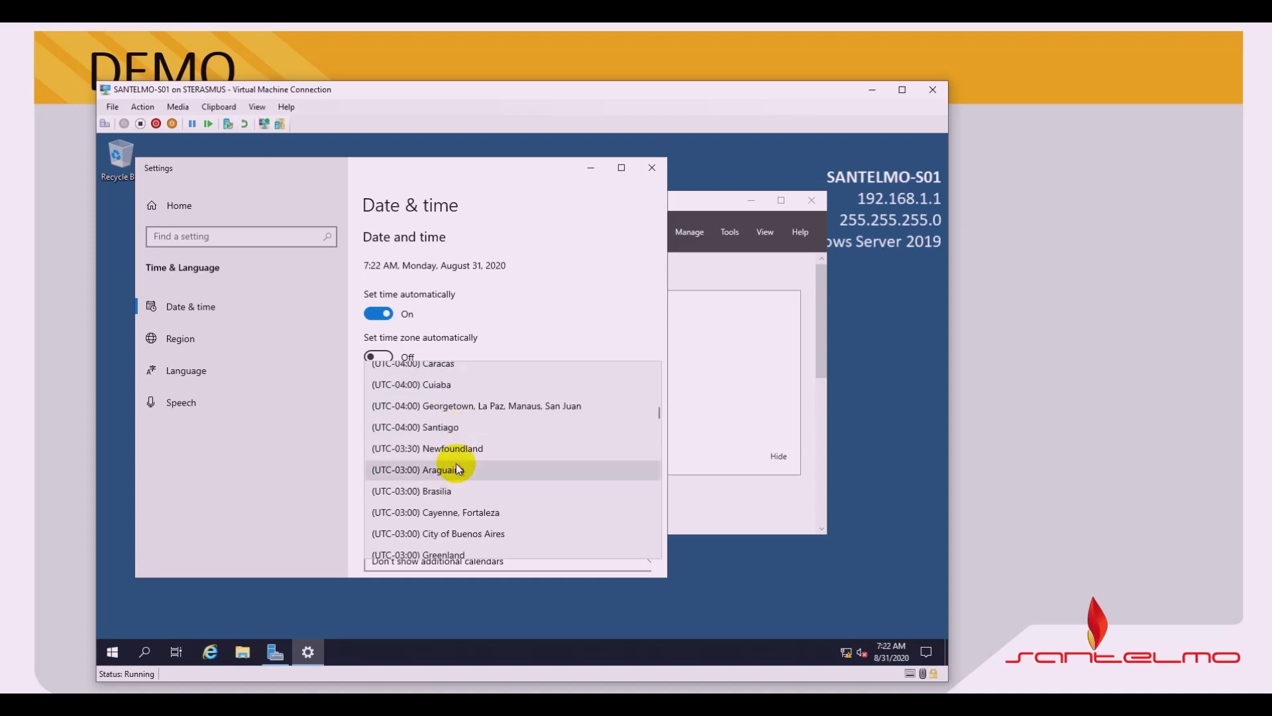
scroll(464, 490, "down", 2)
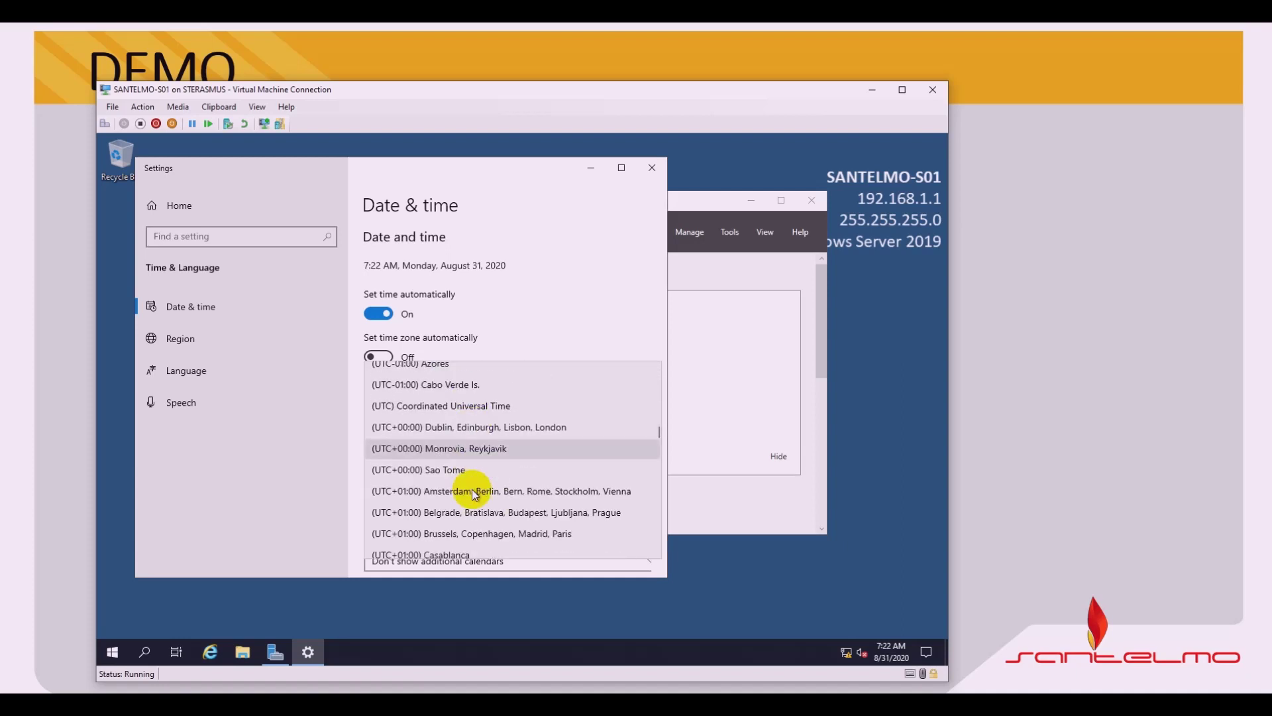
scroll(456, 477, "up", 4)
scroll(450, 457, "up", 10)
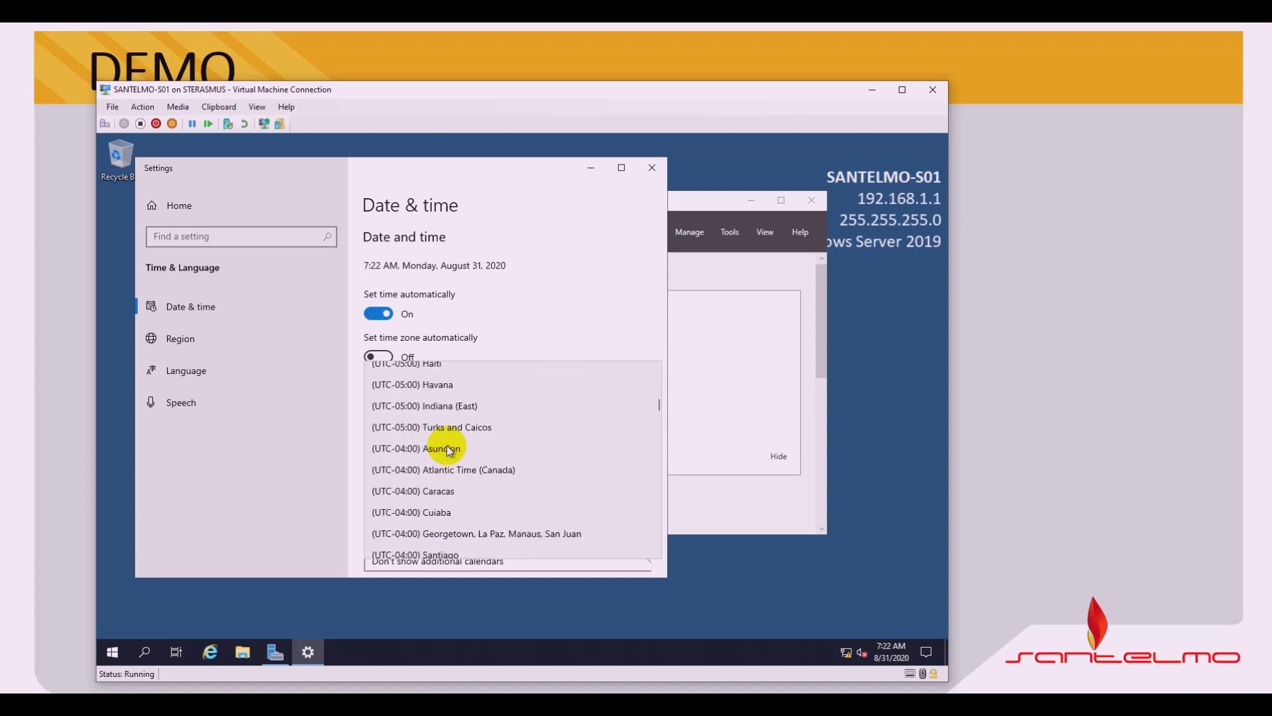
scroll(448, 440, "up", 2)
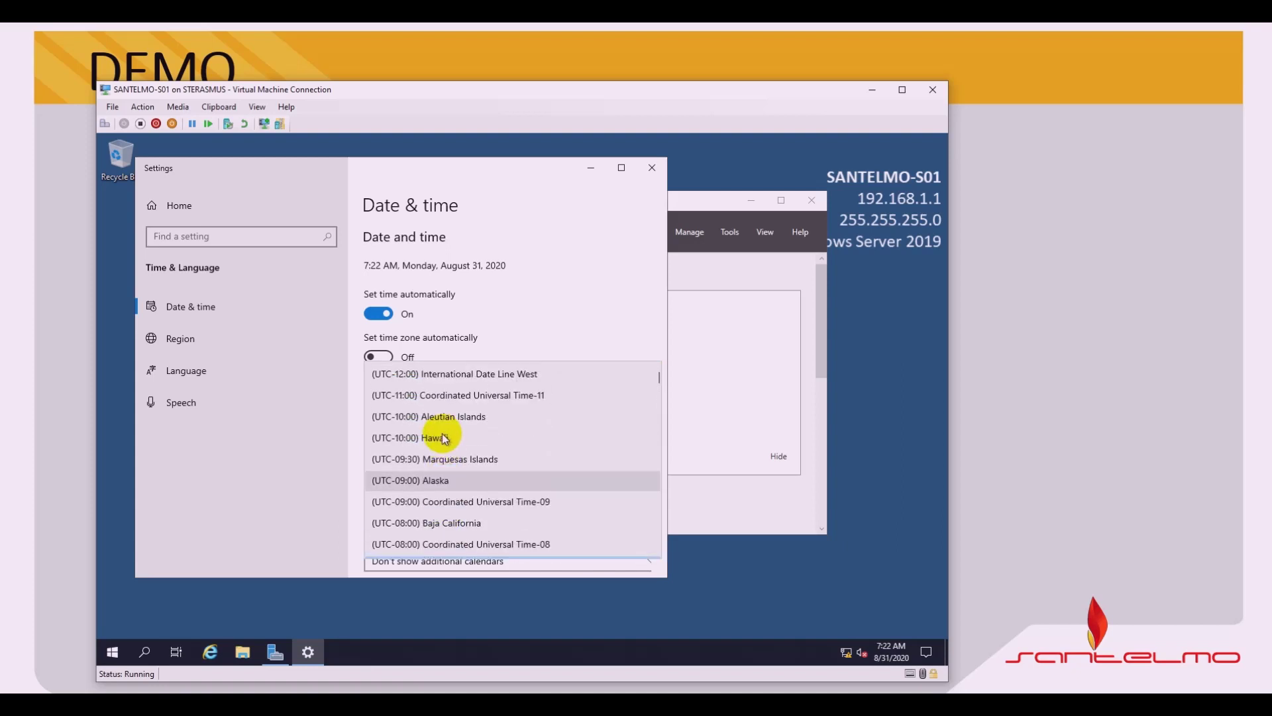
scroll(434, 457, "down", 10)
scroll(424, 490, "down", 18)
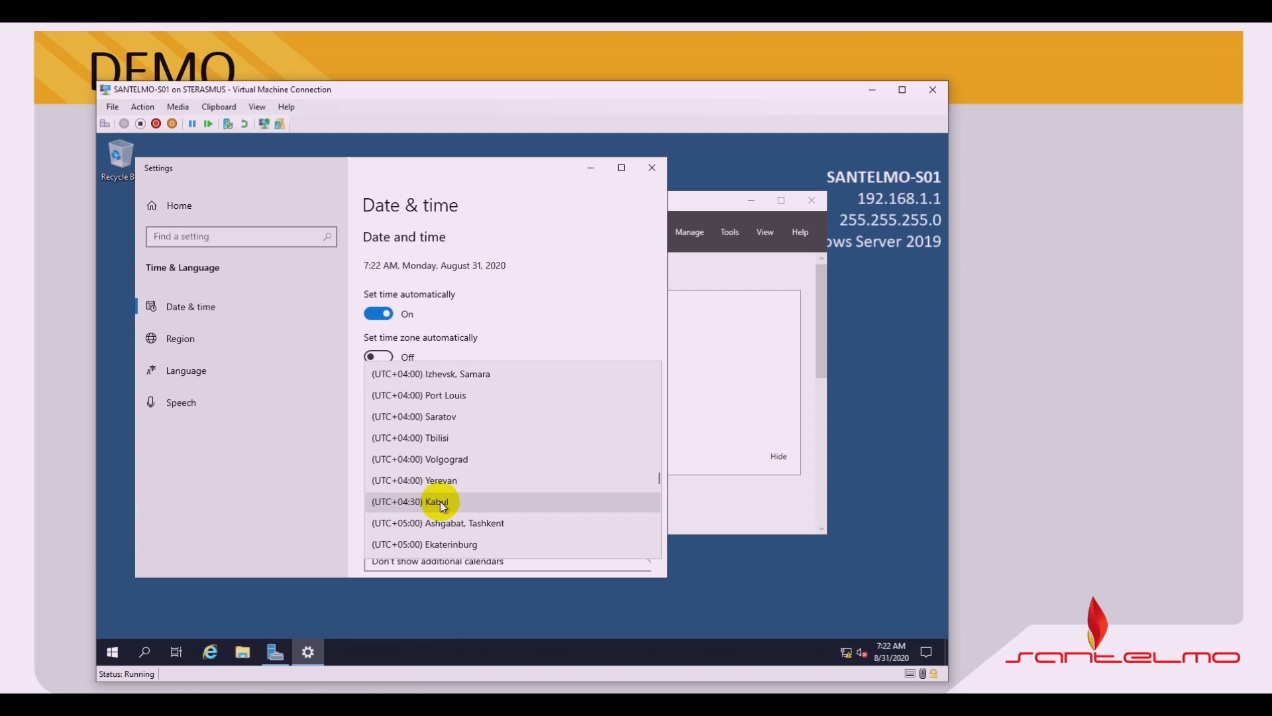
scroll(440, 501, "down", 7)
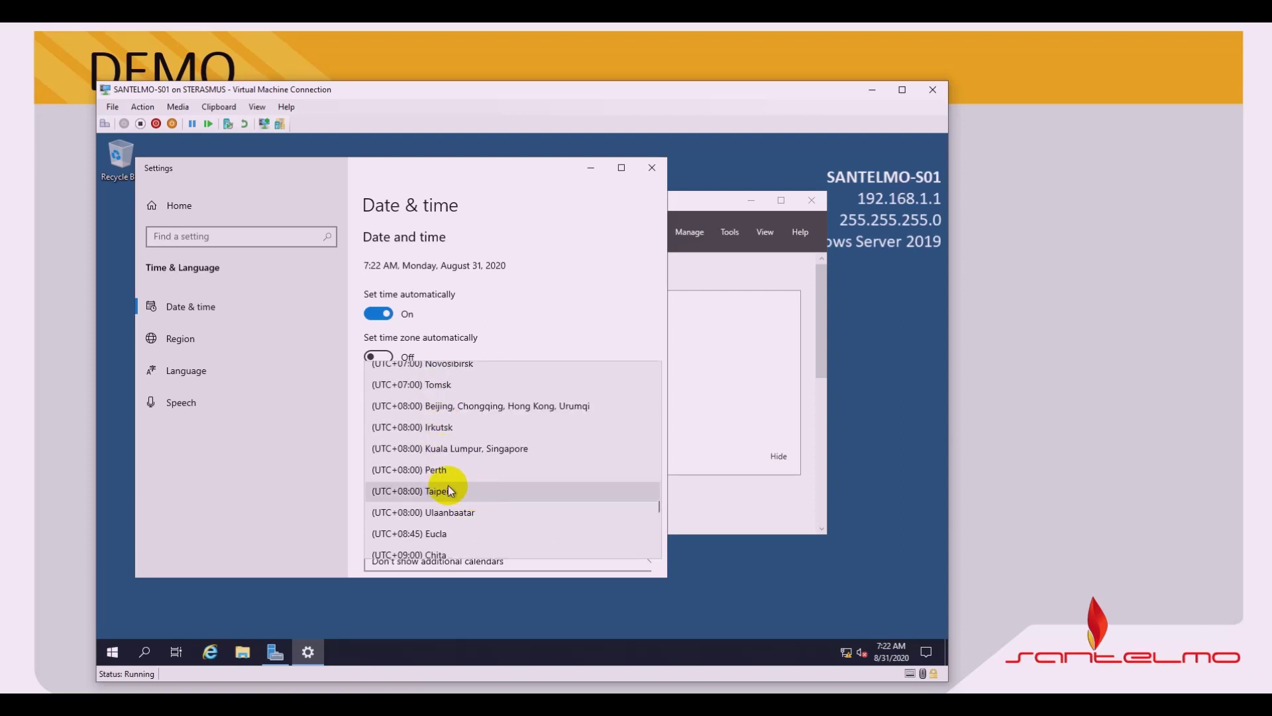
left_click(451, 449)
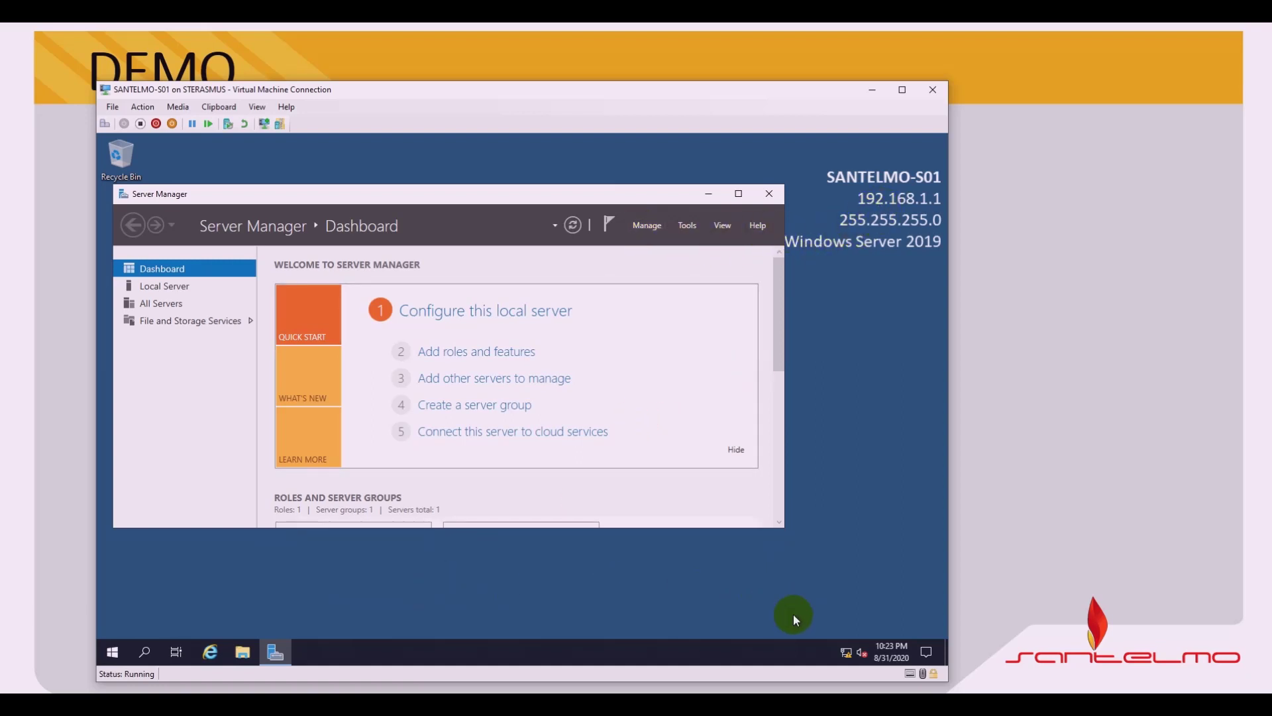
Open the Ethernet network settings and bring up the adapter options in Network Connections.
left_click(846, 655)
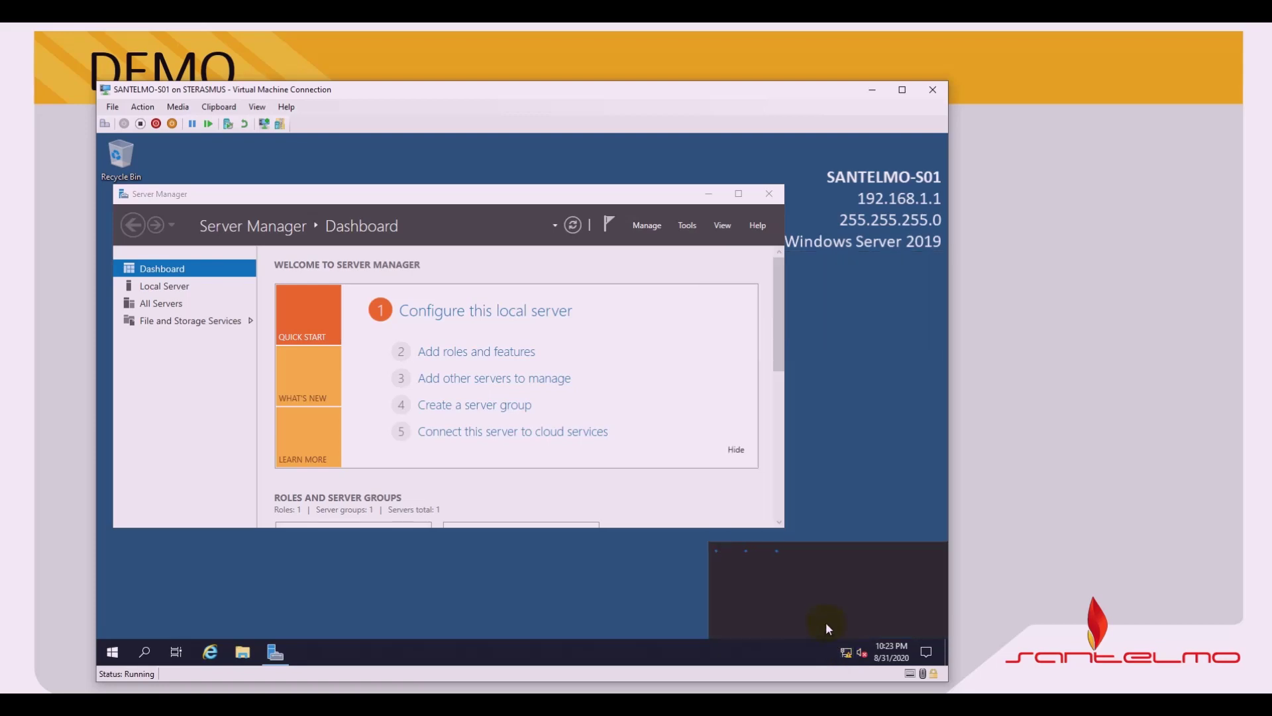
left_click(797, 615)
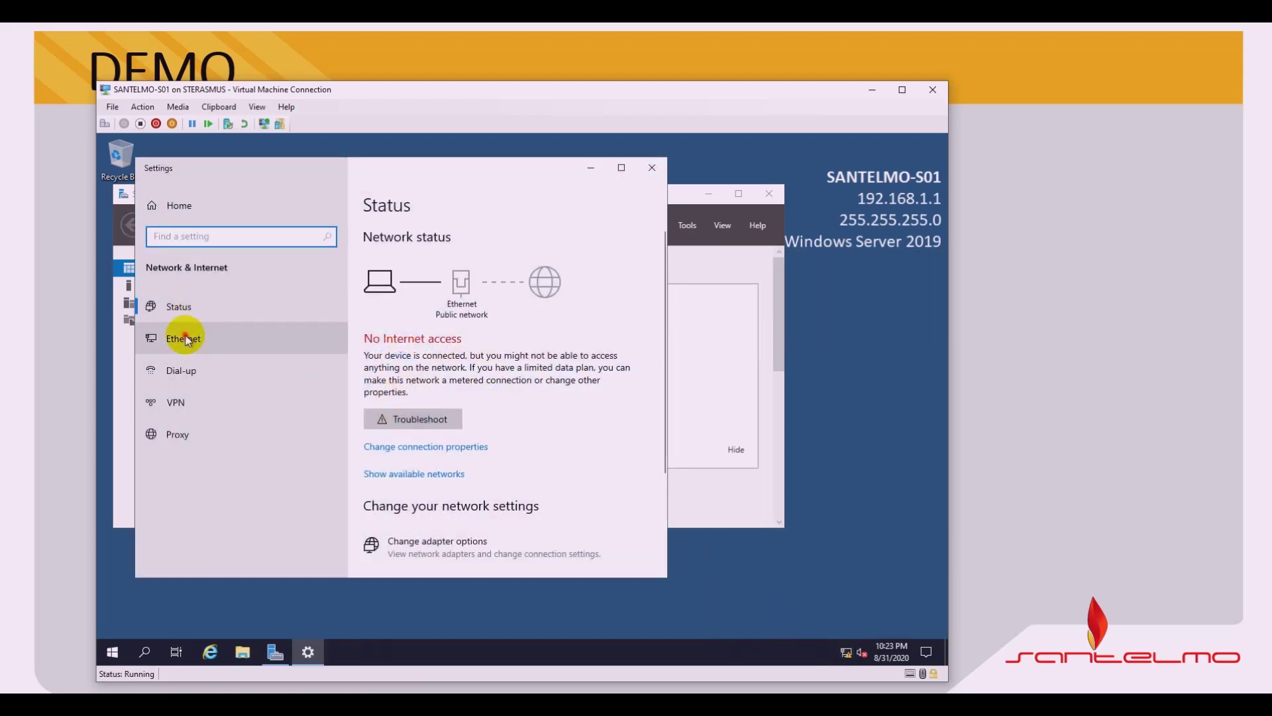
left_click(185, 335)
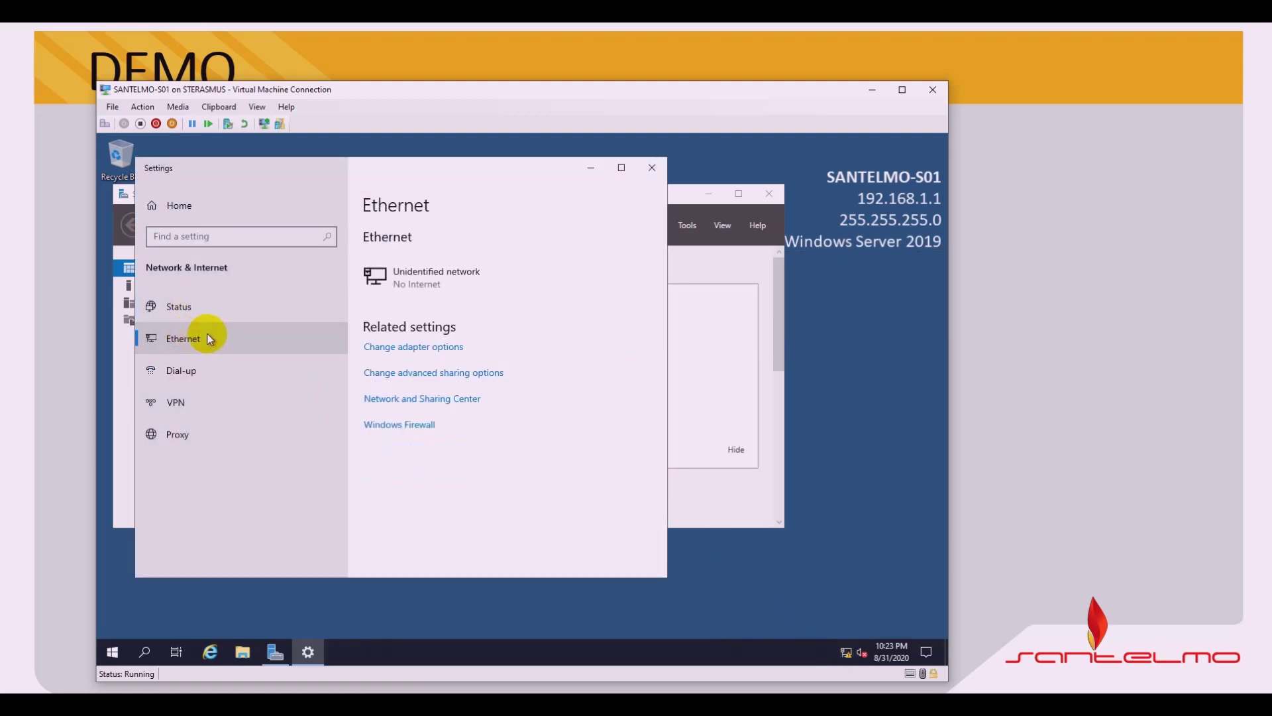
left_click(408, 348)
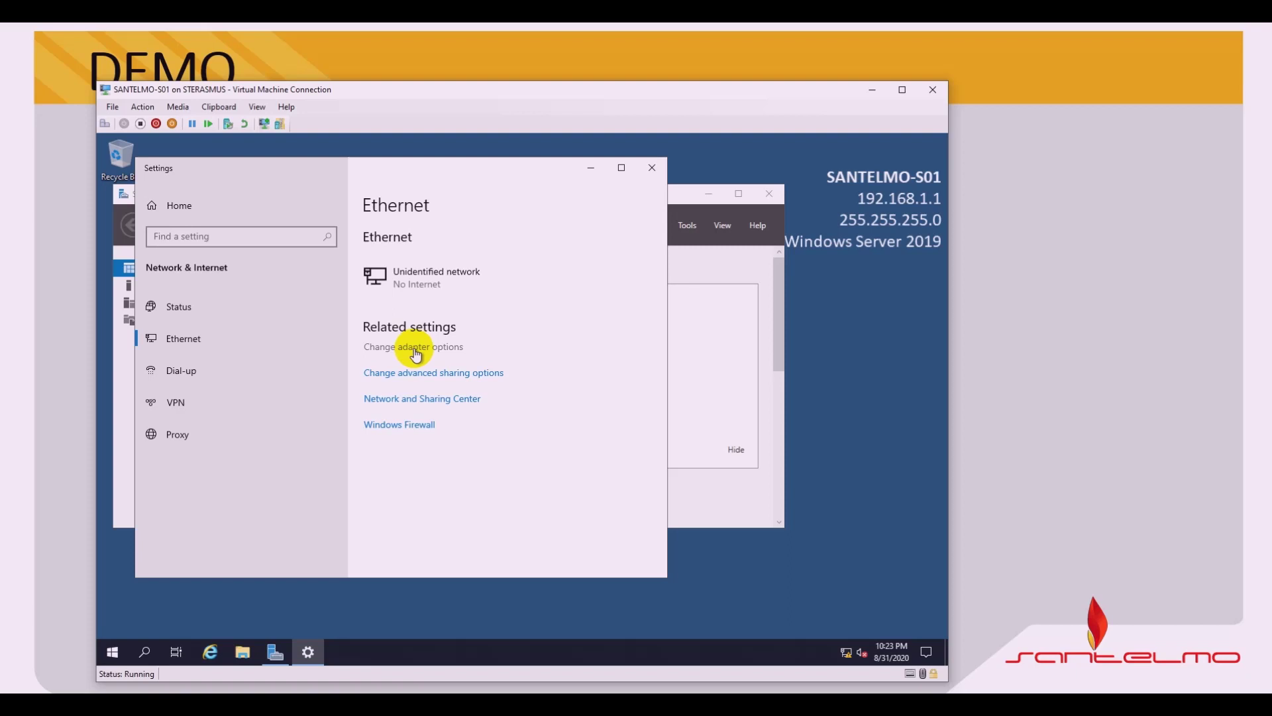
left_click(415, 348)
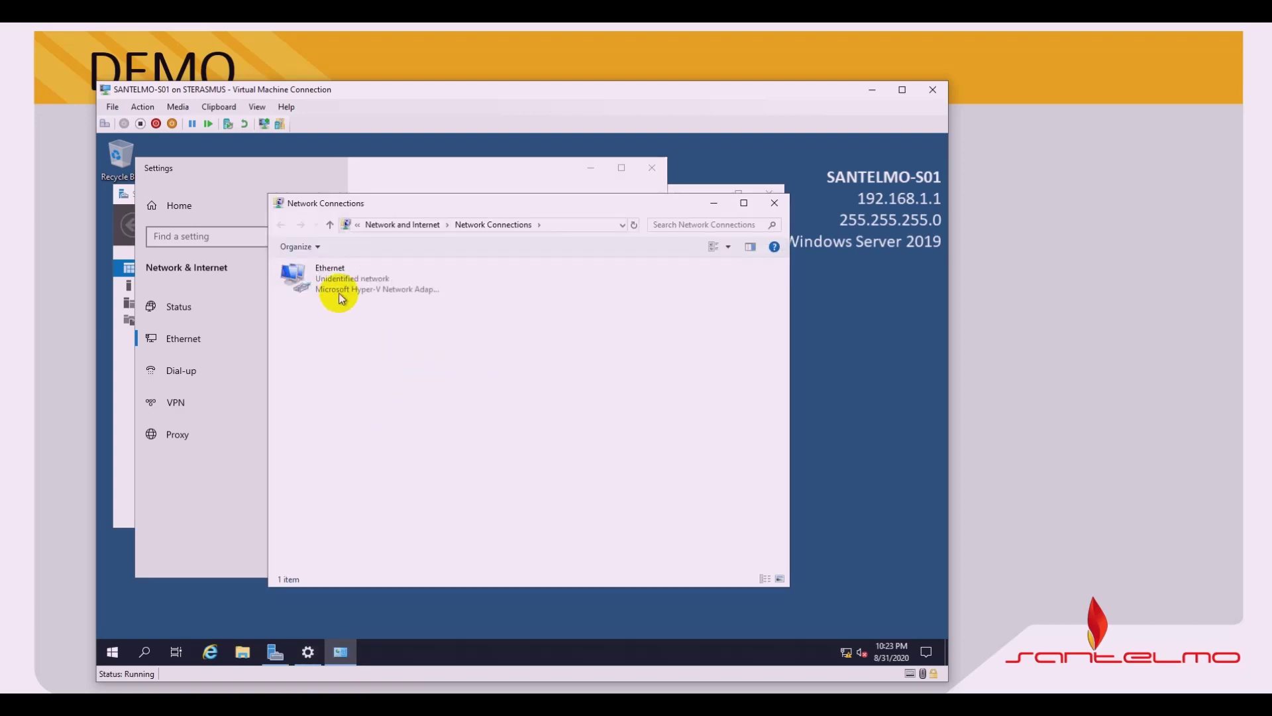
Open the Internet Protocol Version 4 (TCP/IPv4) properties of the Ethernet adapter.
double_click(339, 297)
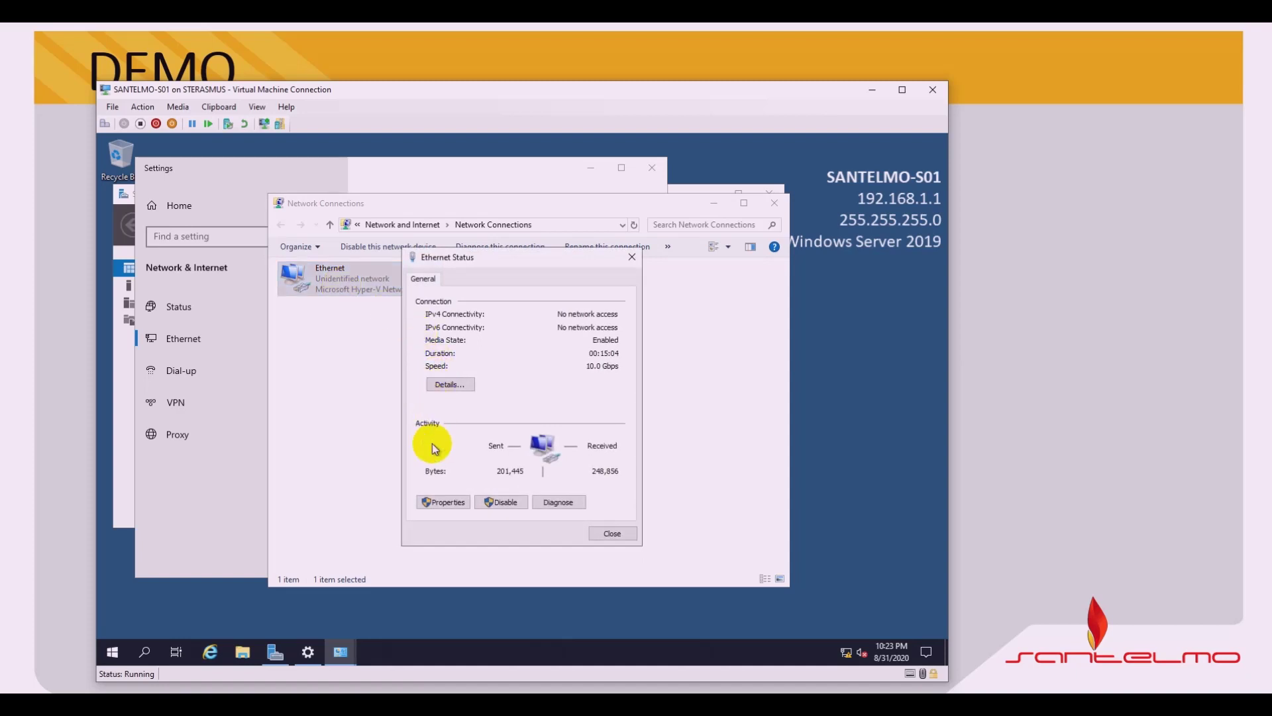
left_click(441, 504)
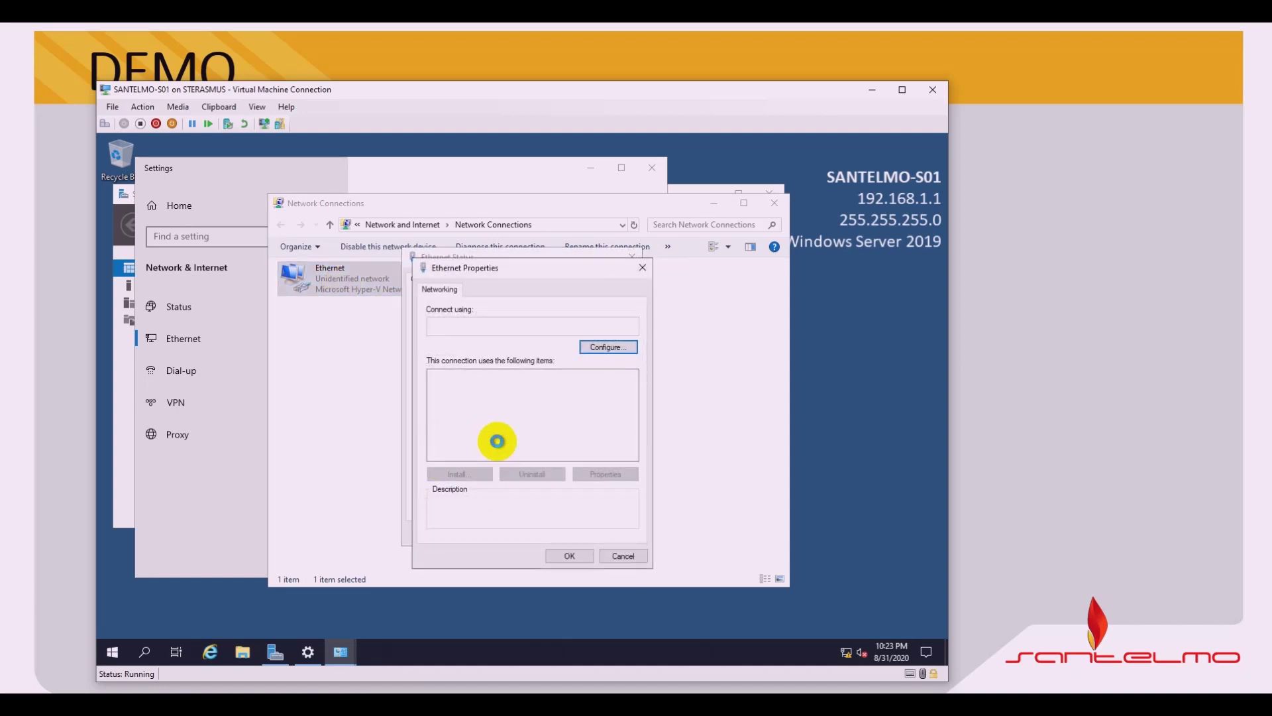
left_click(553, 411)
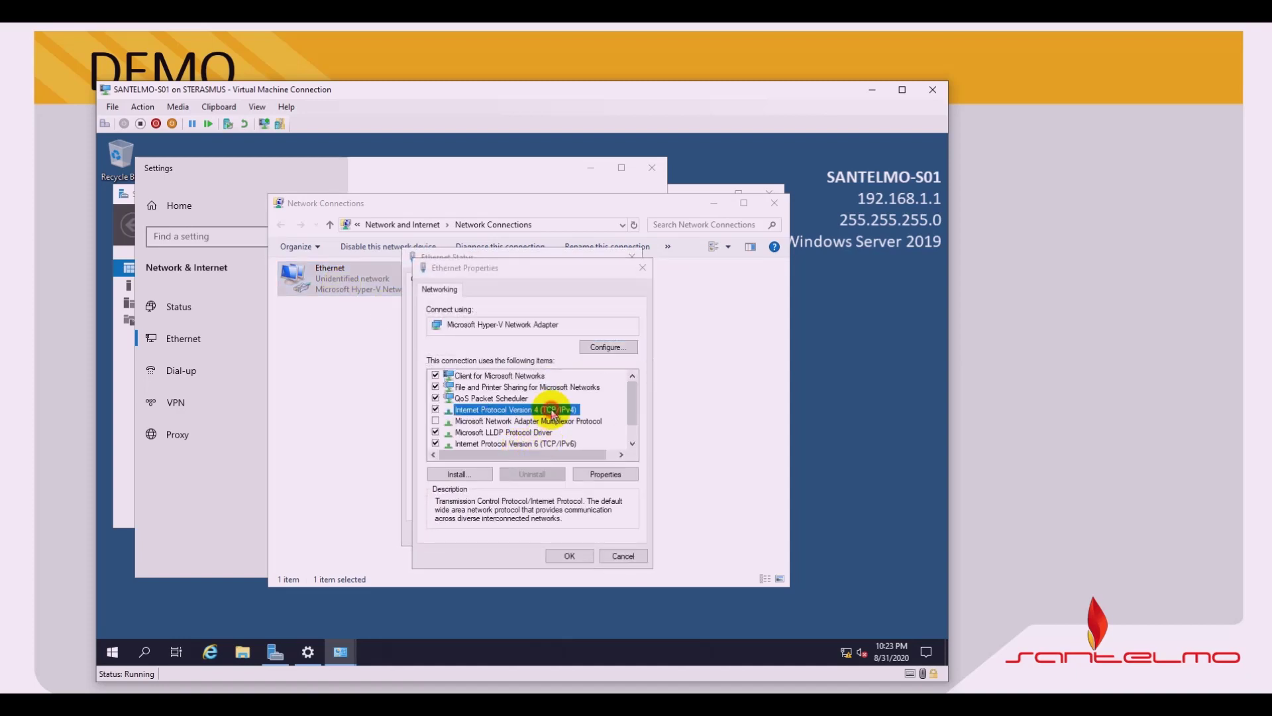
double_click(554, 411)
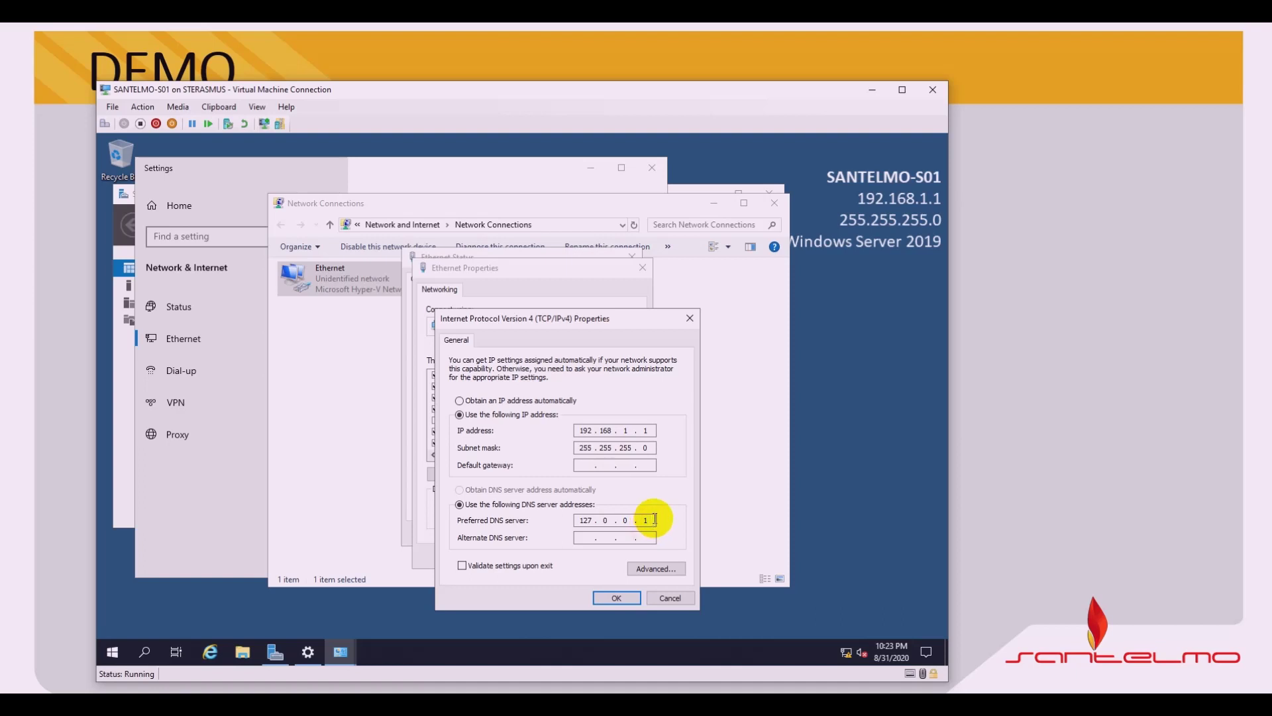
Set the preferred DNS server to 192.168.1.1, apply the adapter settings and close the Ethernet dialogs.
key("BackSpace")
key("BackSpace")
key("BackSpace")
key("BackSpace")
key("BackSpace")
type("192 . 168 . 1")
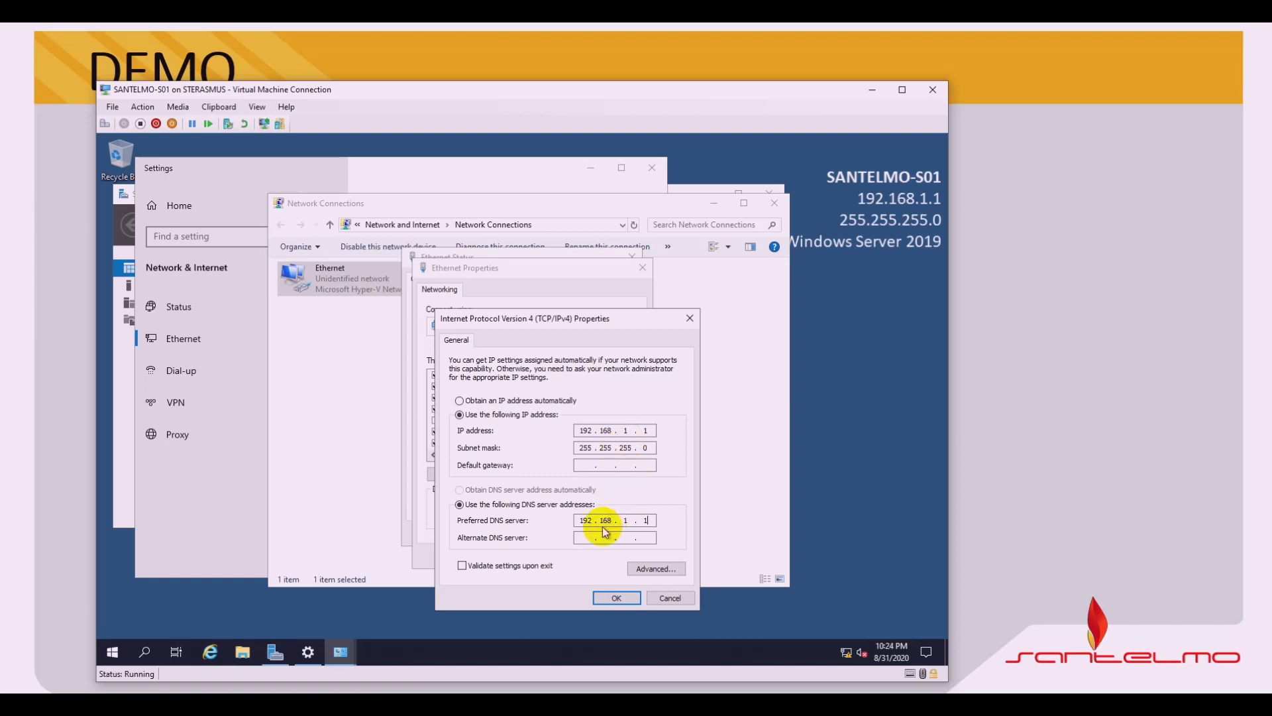
left_click(622, 595)
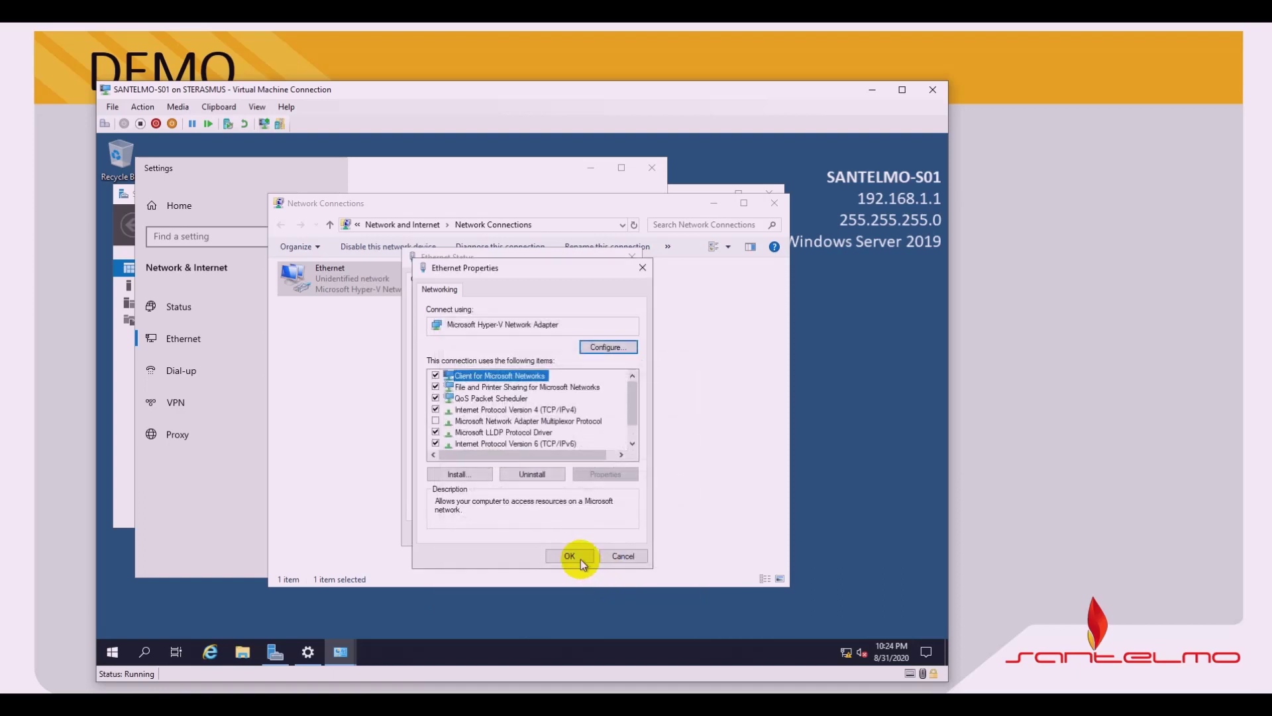
left_click(571, 558)
left_click(614, 534)
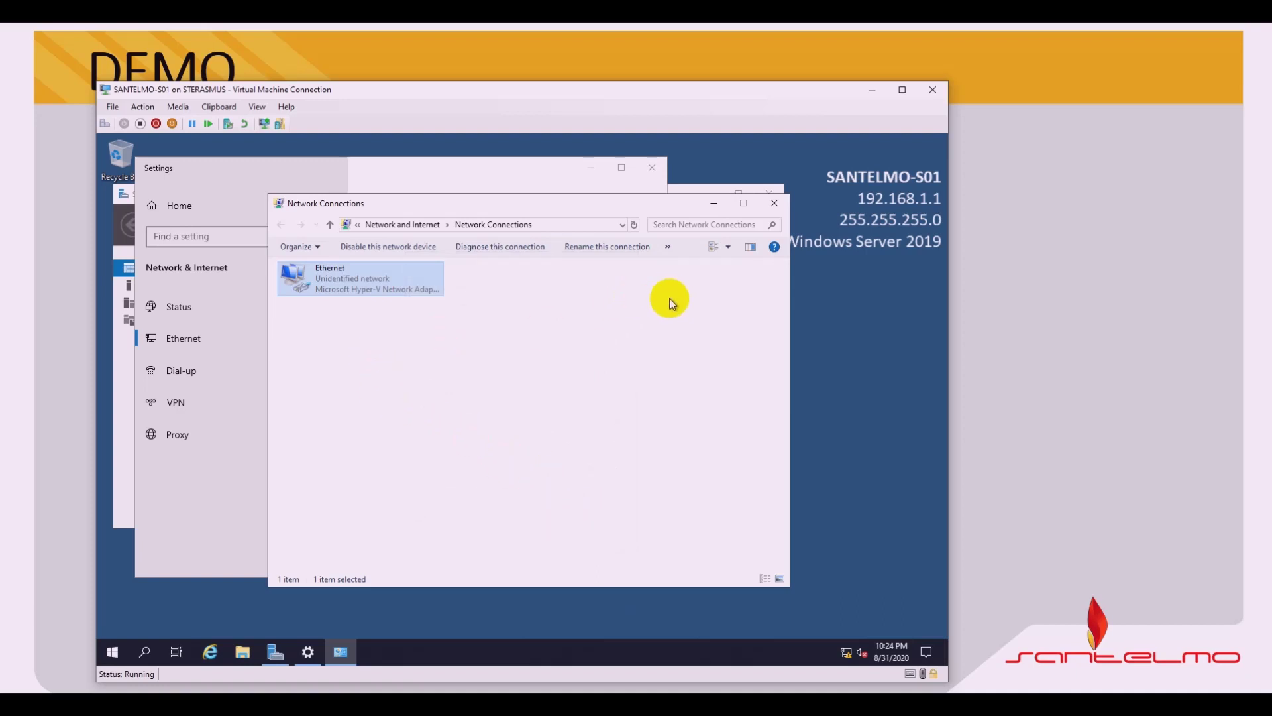
Search Windows for "power" and launch Windows PowerShell.
left_click(110, 653)
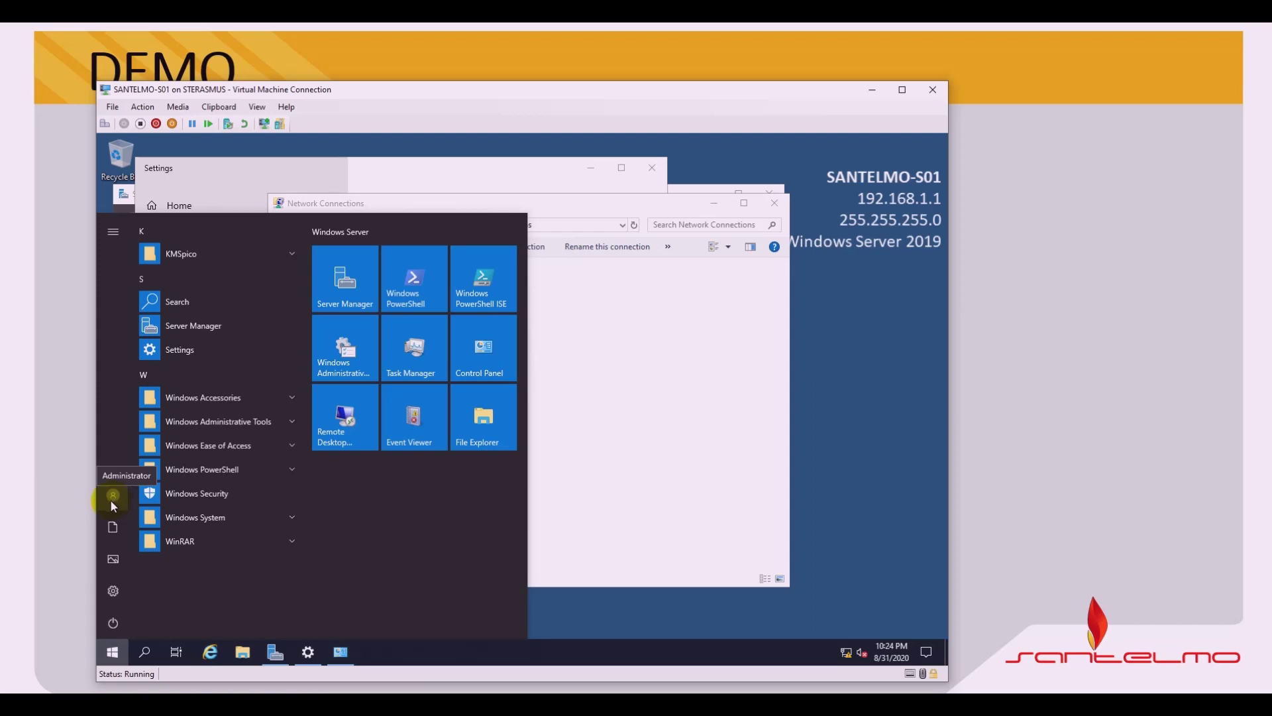
left_click(109, 648)
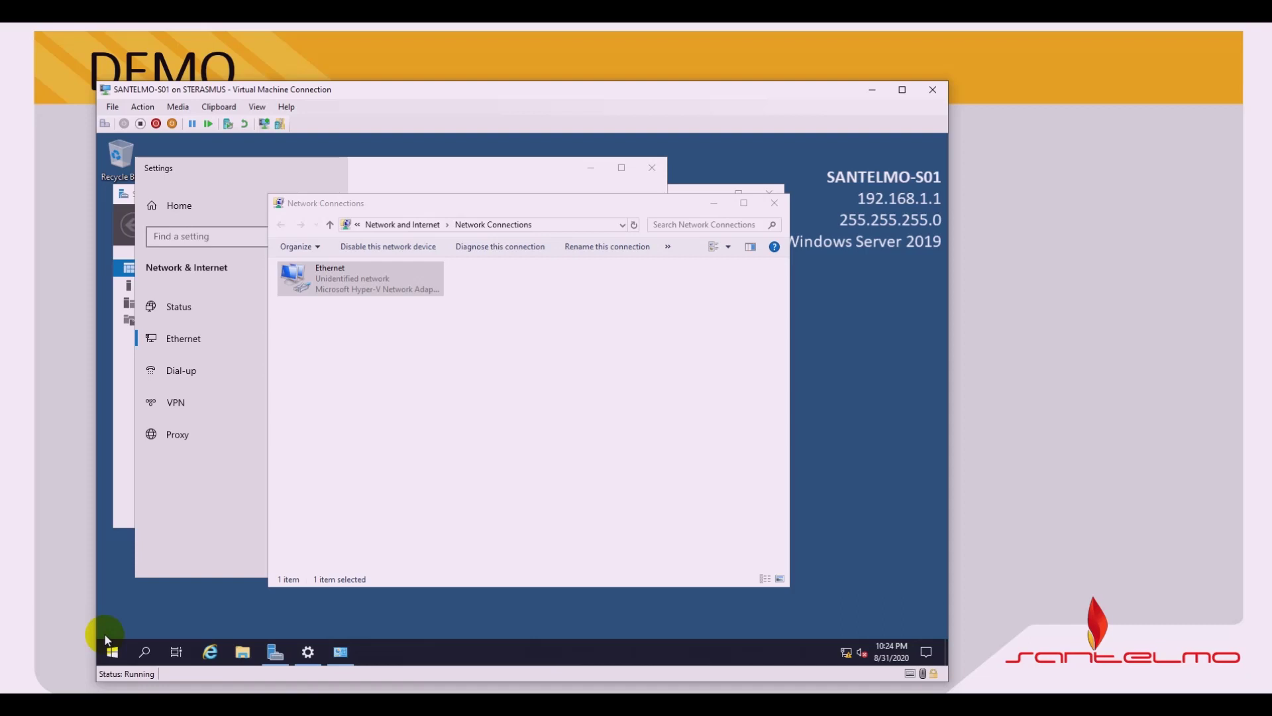
left_click(106, 658)
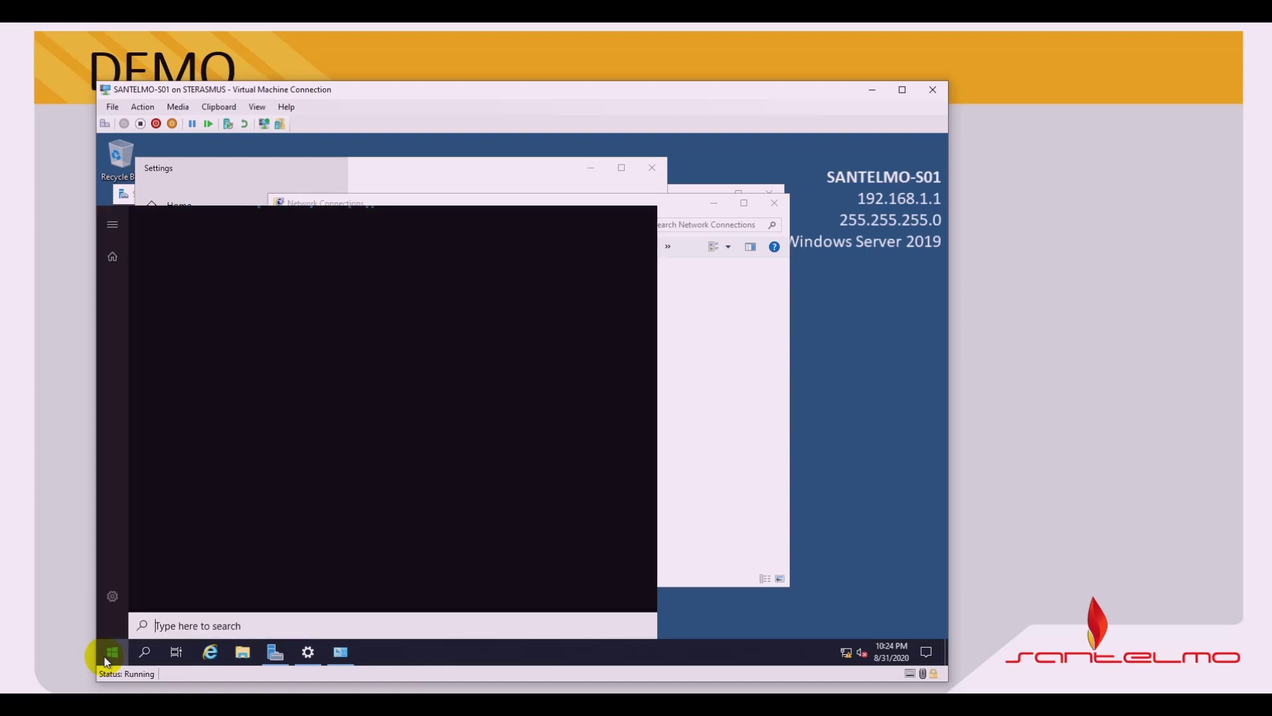
type("poer")
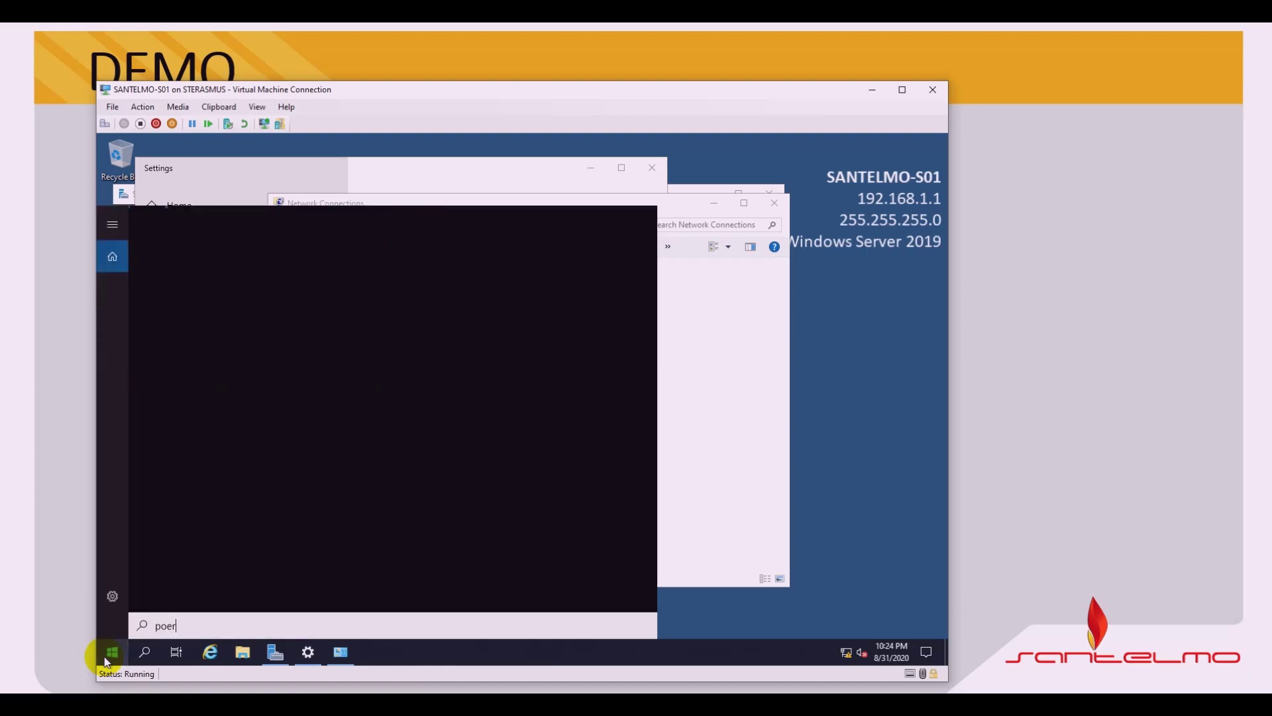
key("BackSpace")
key("BackSpace")
type("wer")
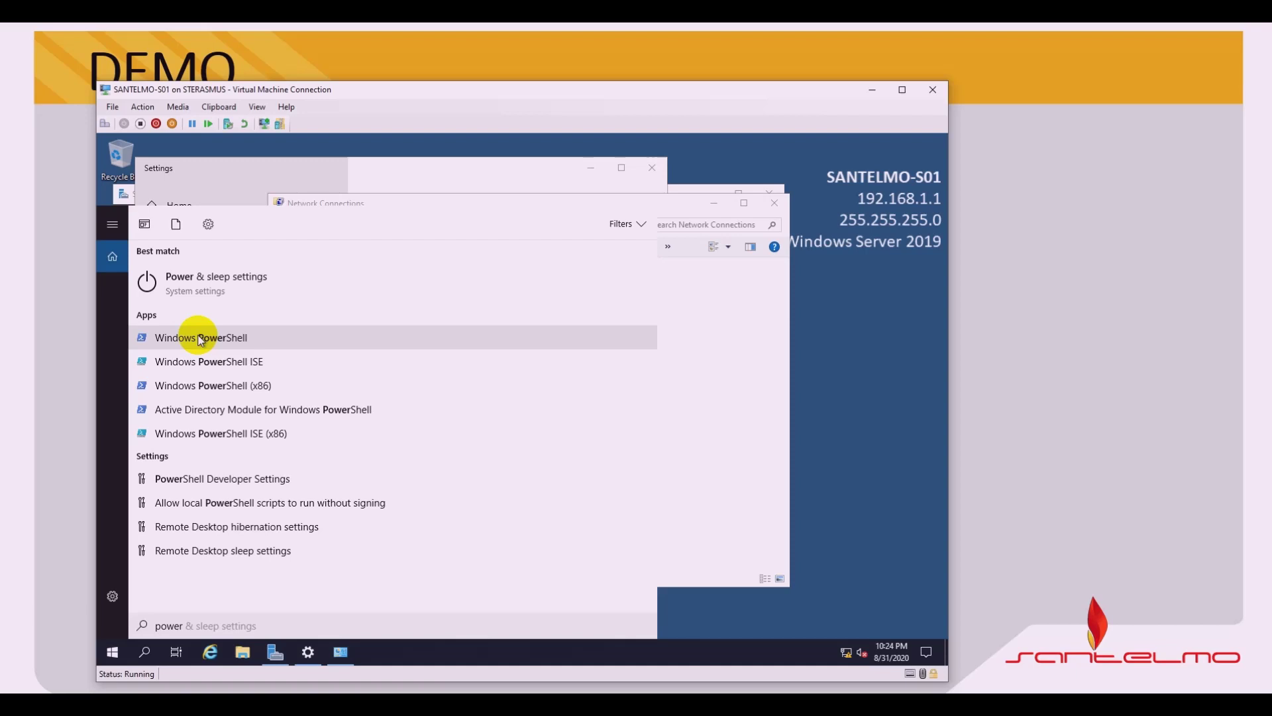
left_click(201, 338)
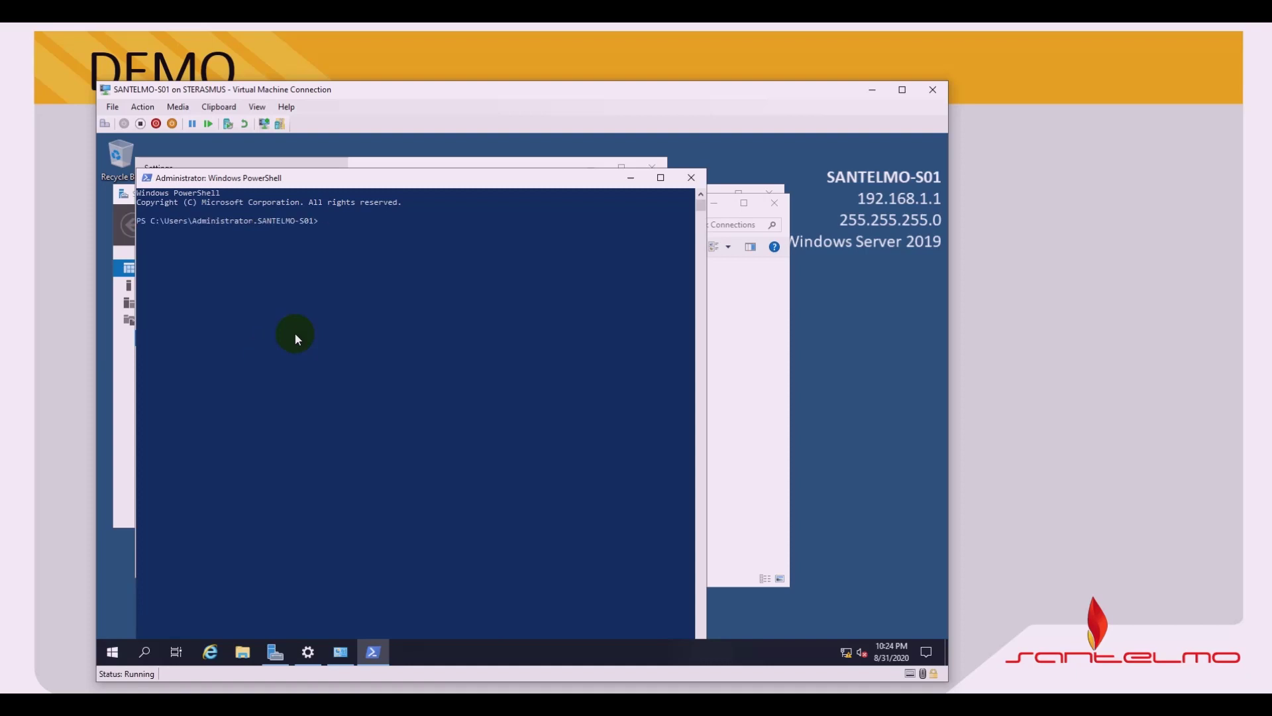
Run the whoami command in PowerShell to check which account is signed in.
type("whoamiwhoami")
key("BackSpace")
key("BackSpace")
key("BackSpace")
key("BackSpace")
key("BackSpace")
key("BackSpace")
key("Return")
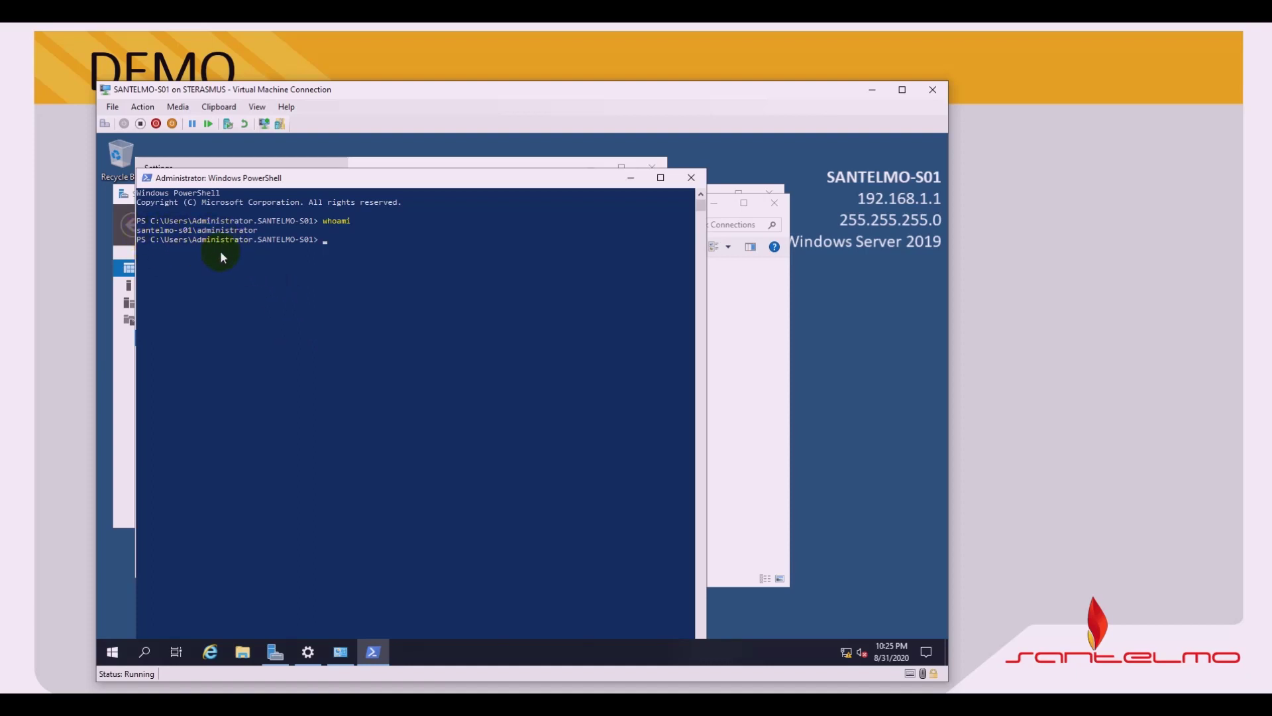
Close the PowerShell, Settings and Network Connections windows and maximize Server Manager.
left_click(689, 177)
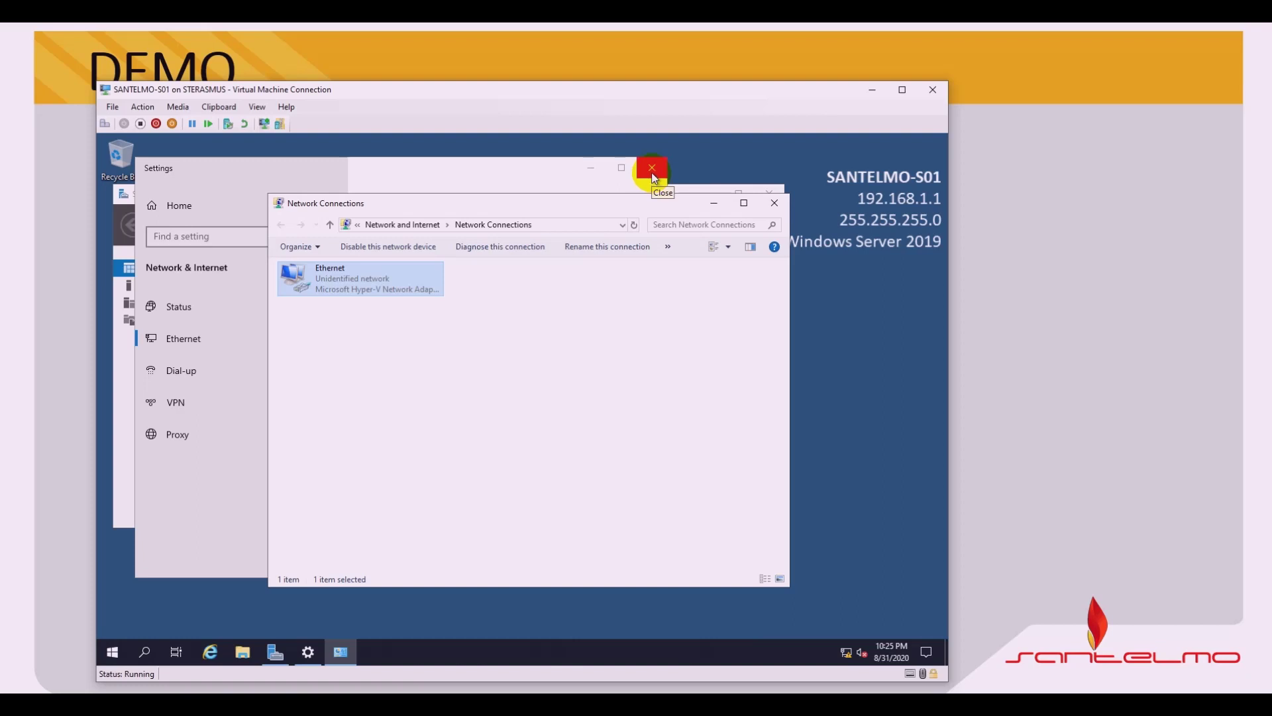
left_click(653, 169)
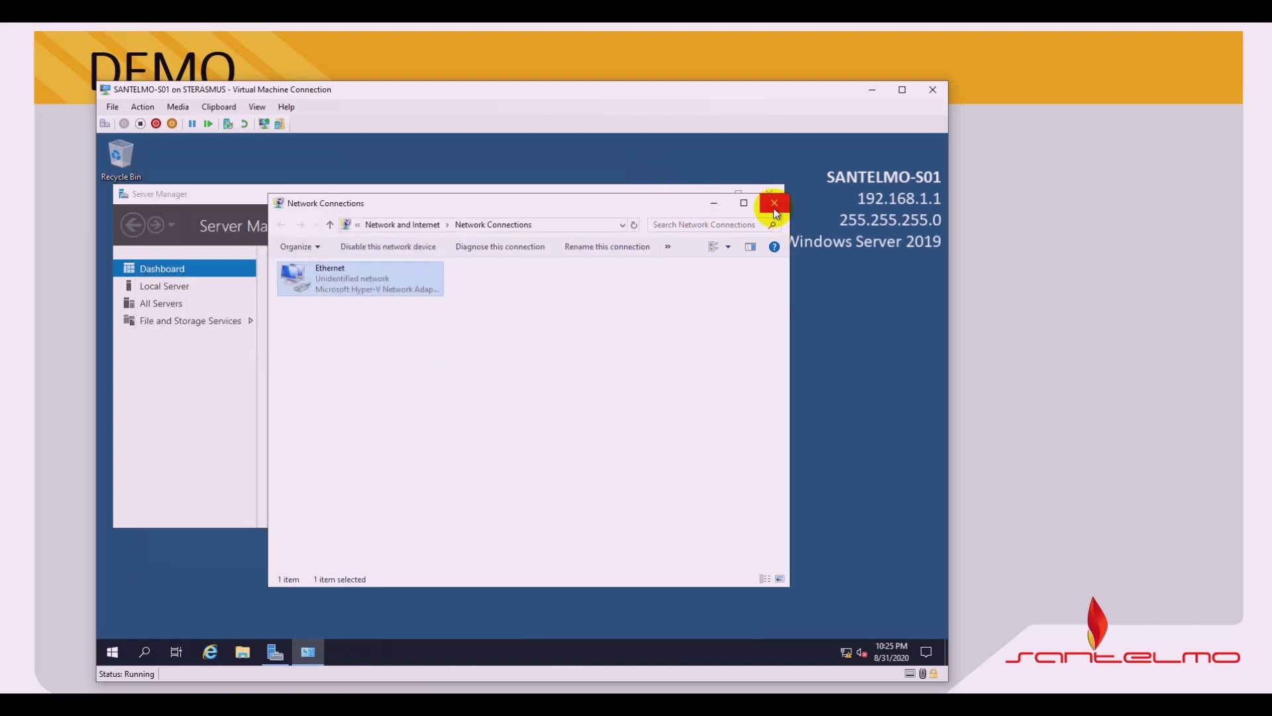
left_click(775, 207)
left_click(738, 196)
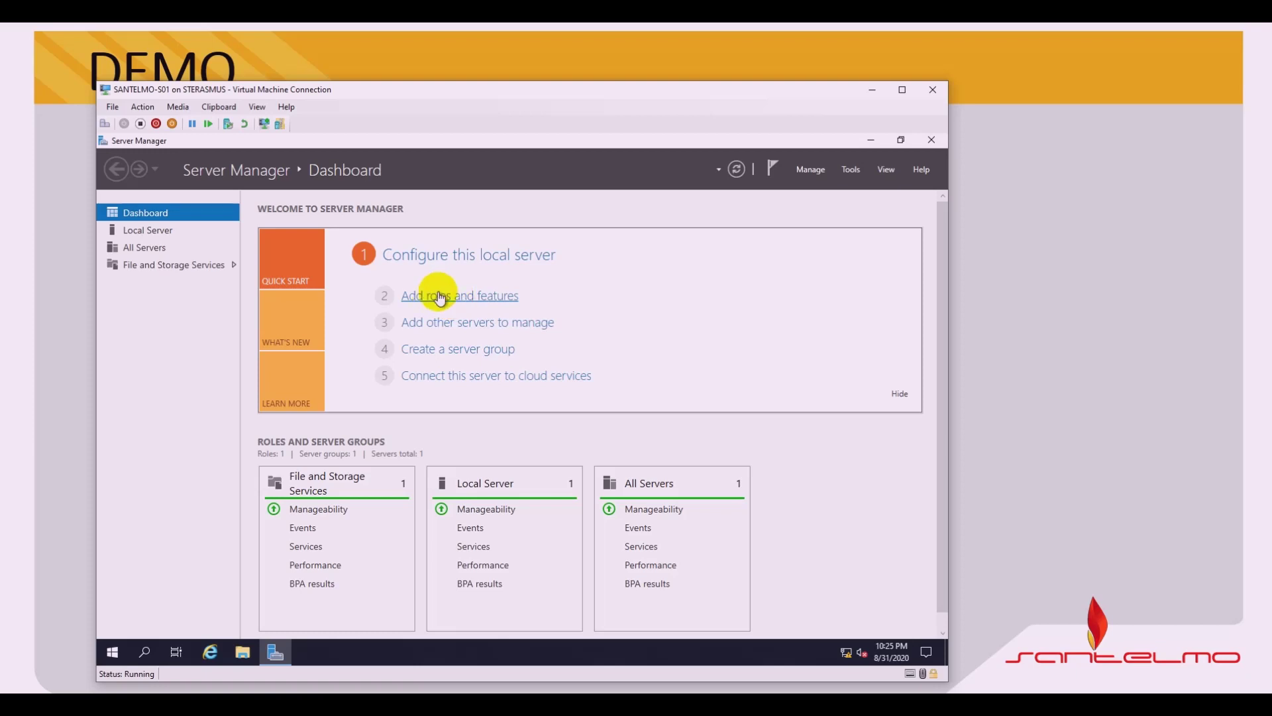
Review the Local Server properties in Server Manager and return to the dashboard.
left_click(162, 231)
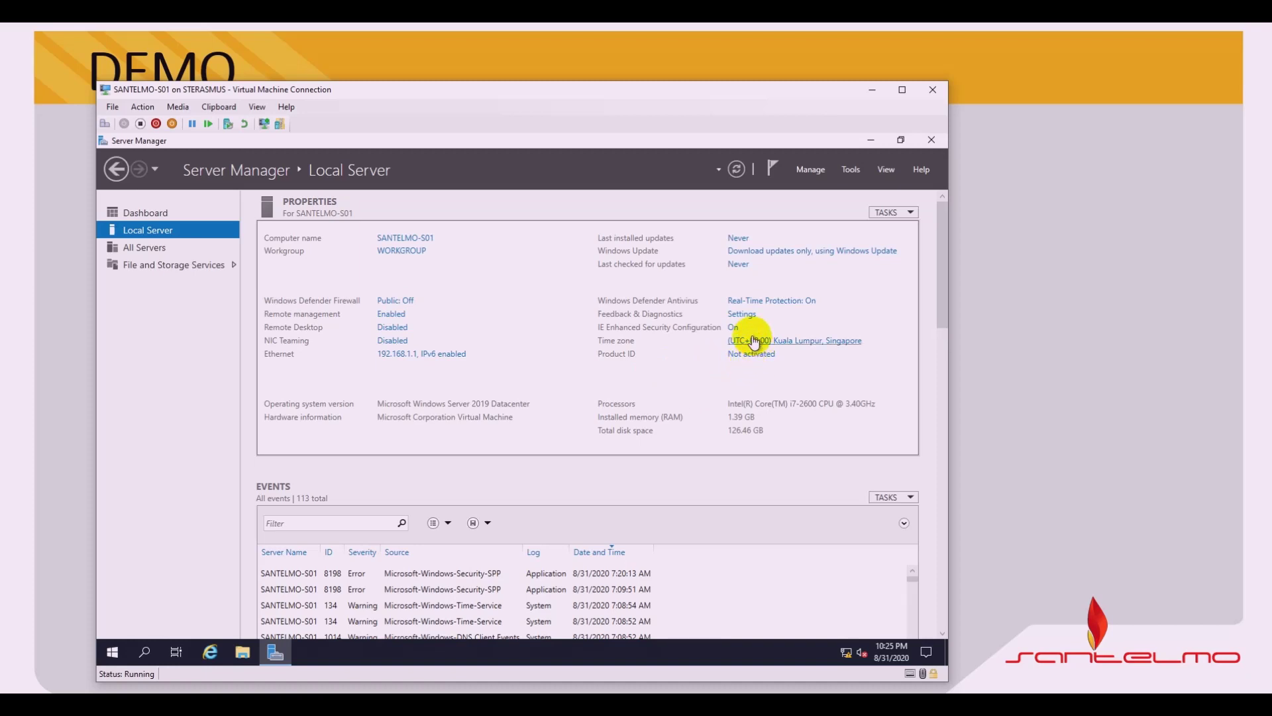
left_click(160, 213)
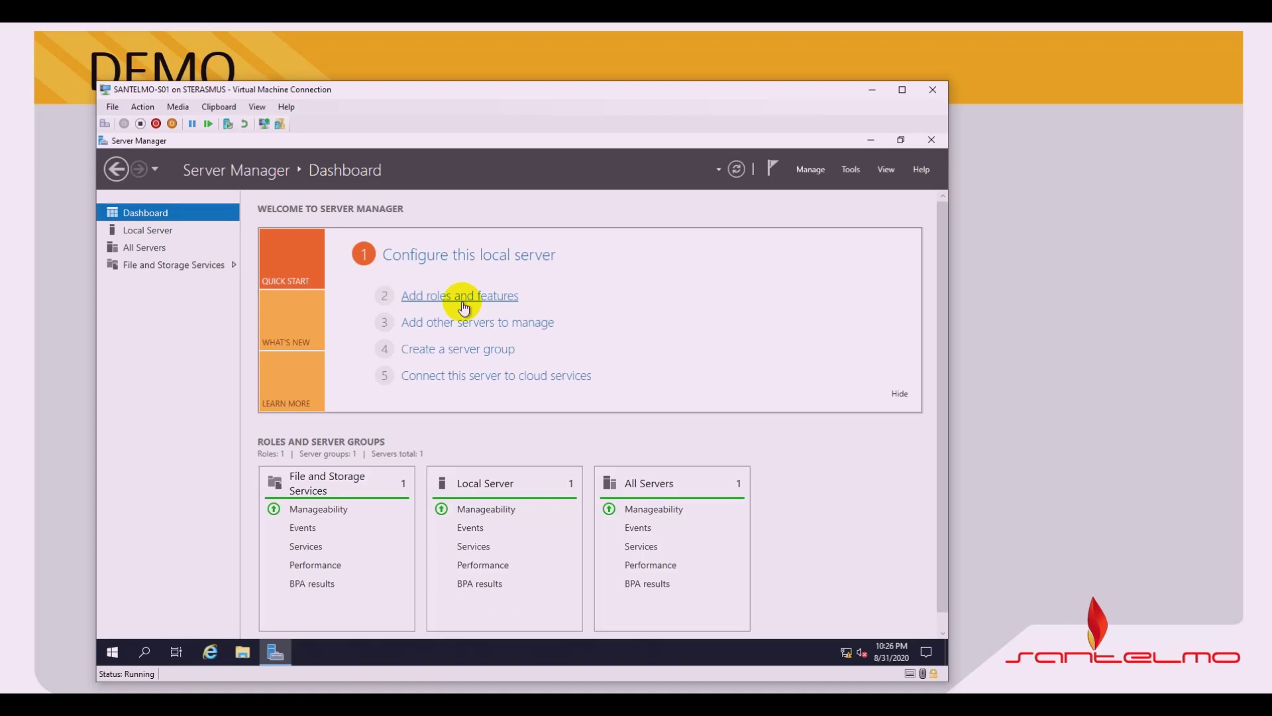
Start the Add Roles and Features Wizard for a role-based or feature-based installation on SANTELMO-S01 from the server pool.
left_click(825, 170)
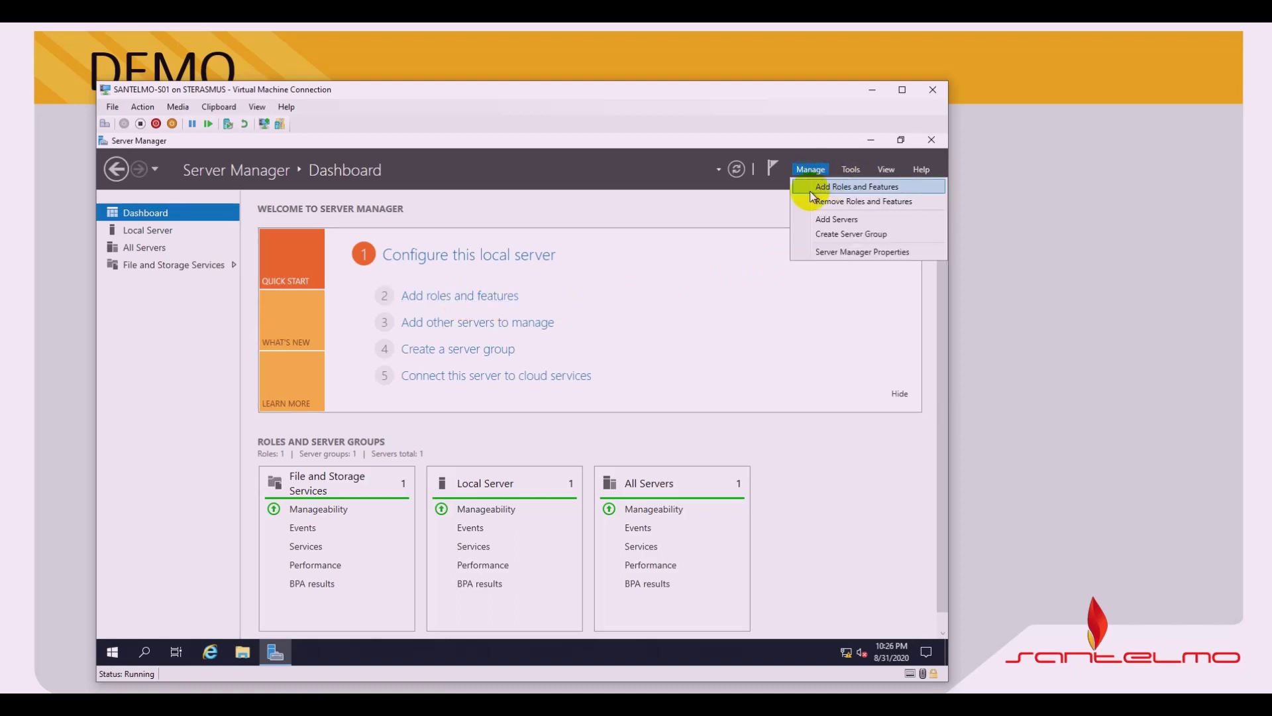
left_click(464, 300)
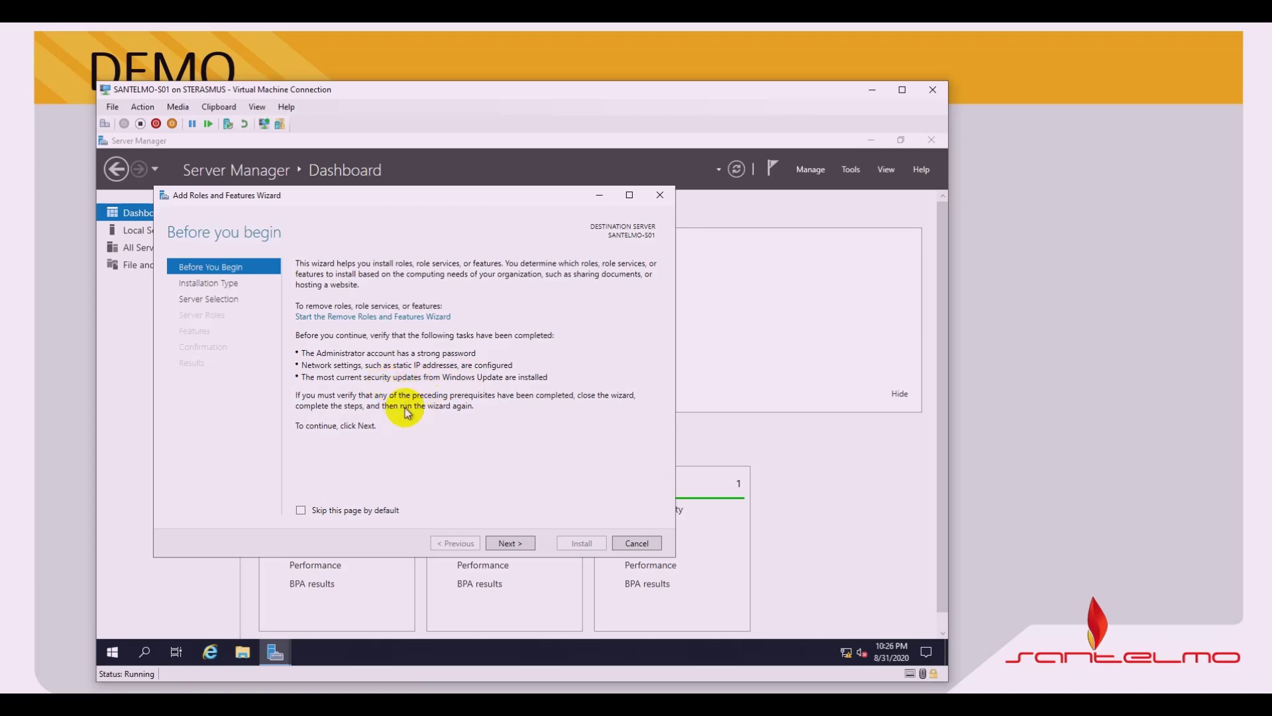
left_click(510, 542)
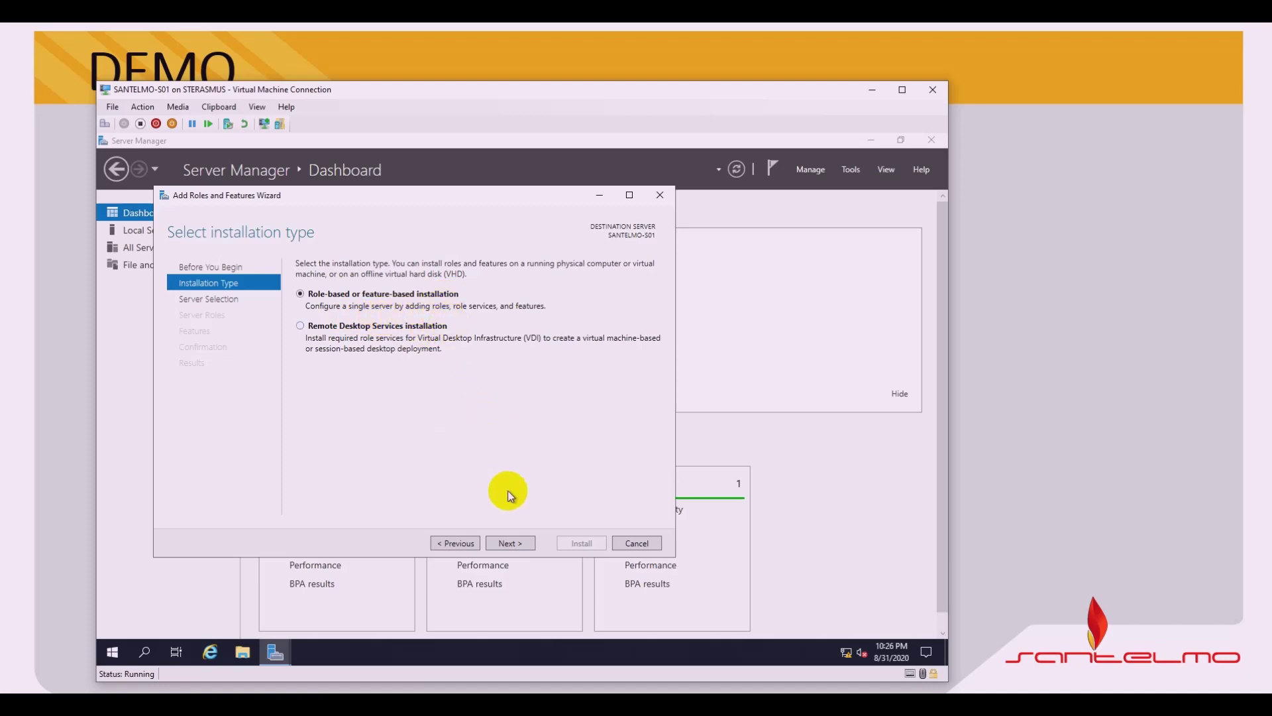
left_click(518, 544)
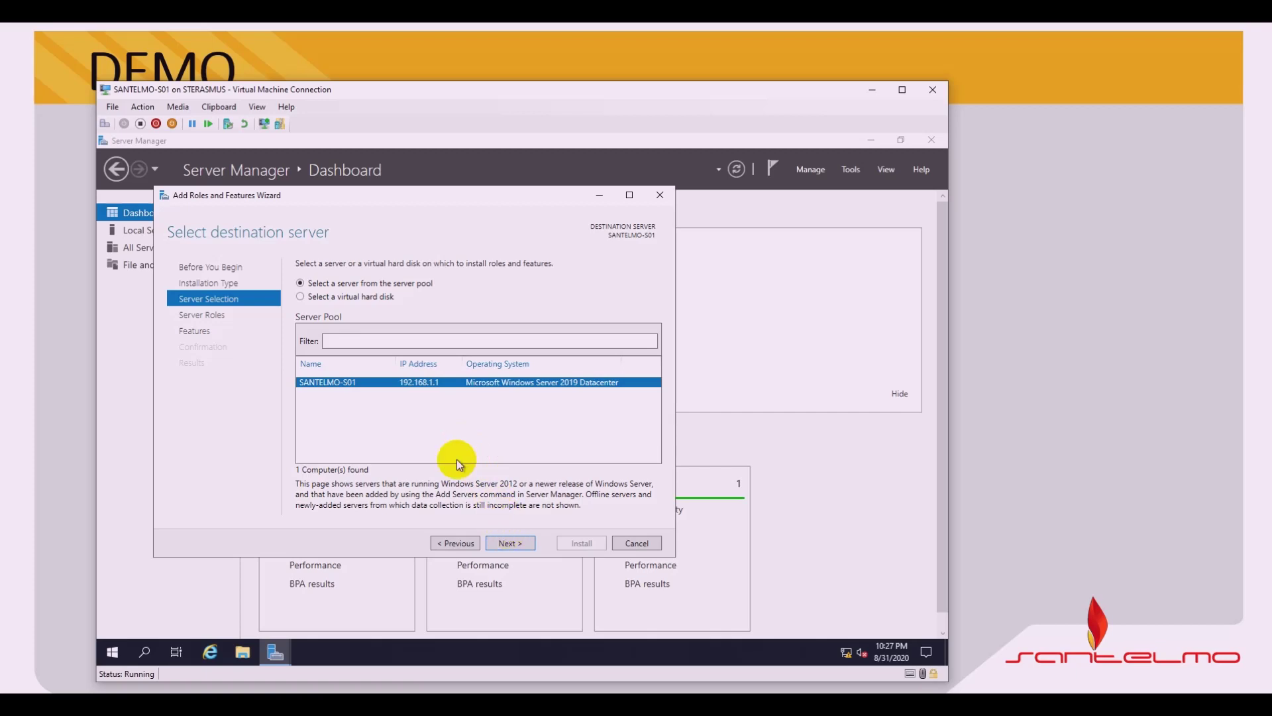
left_click(511, 544)
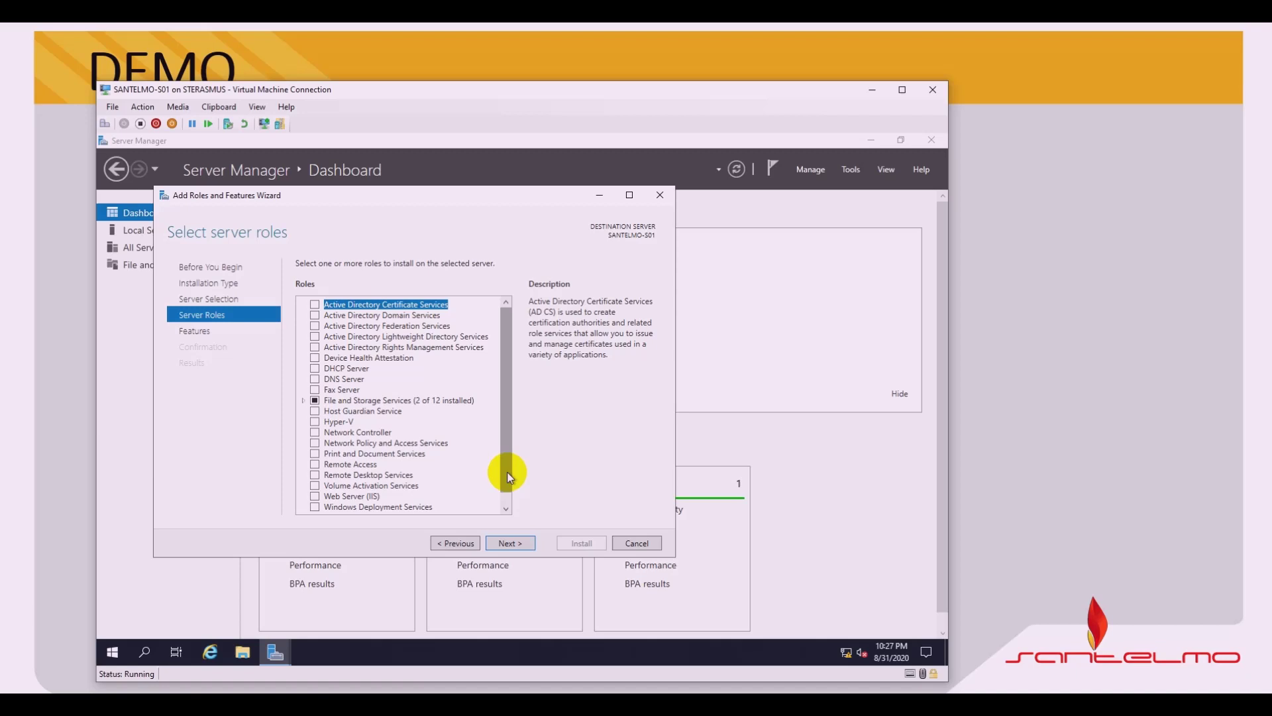
Select the Active Directory Domain Services and DNS Server roles, including their required features and management tools.
left_click(347, 316)
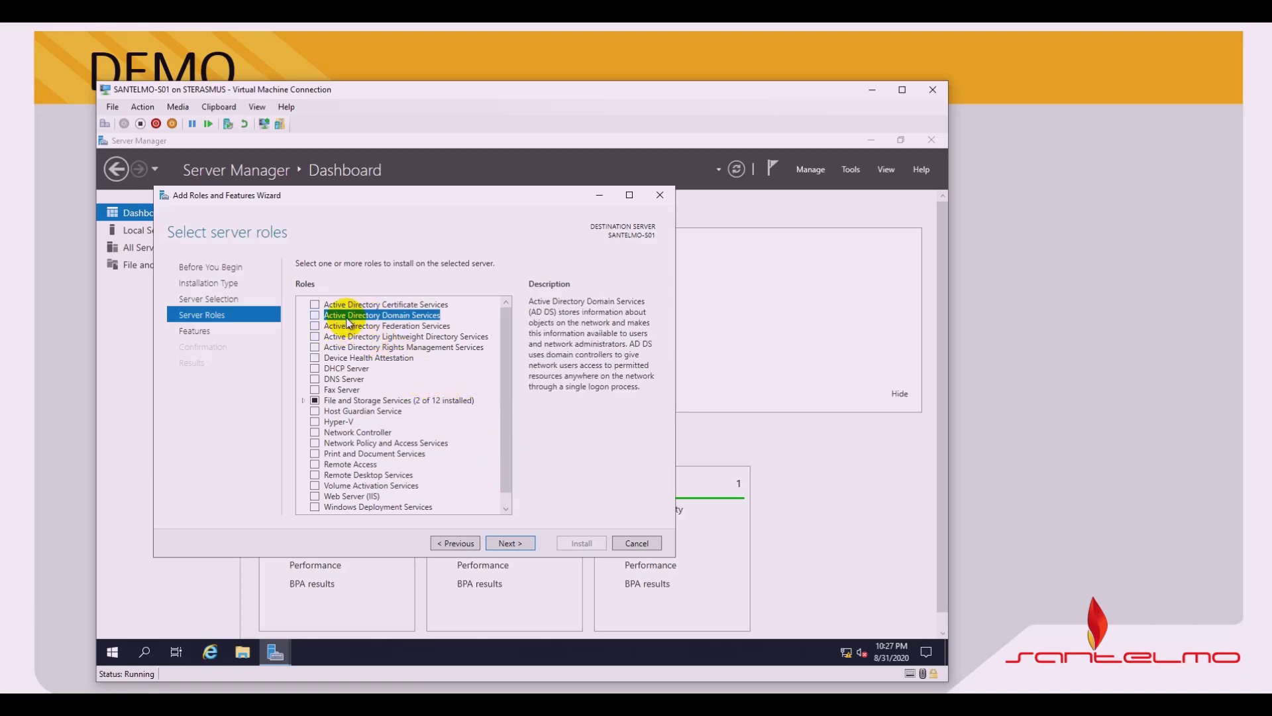
left_click(315, 315)
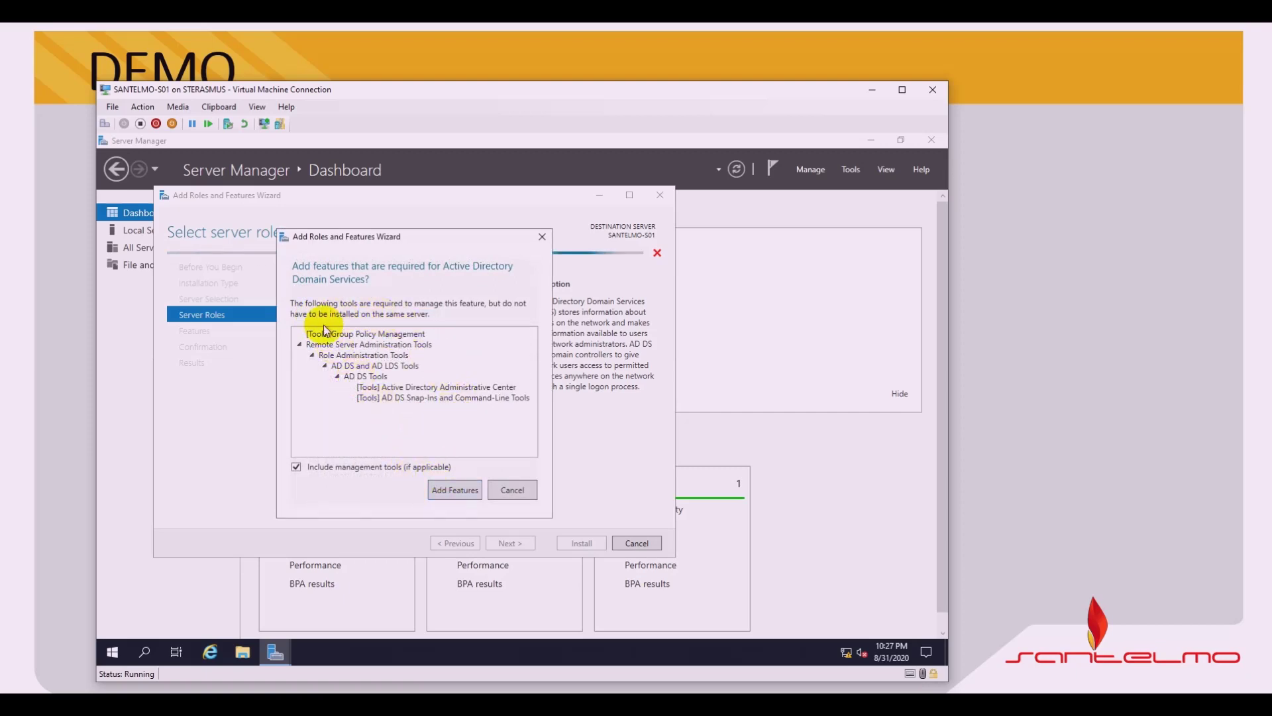
left_click(456, 494)
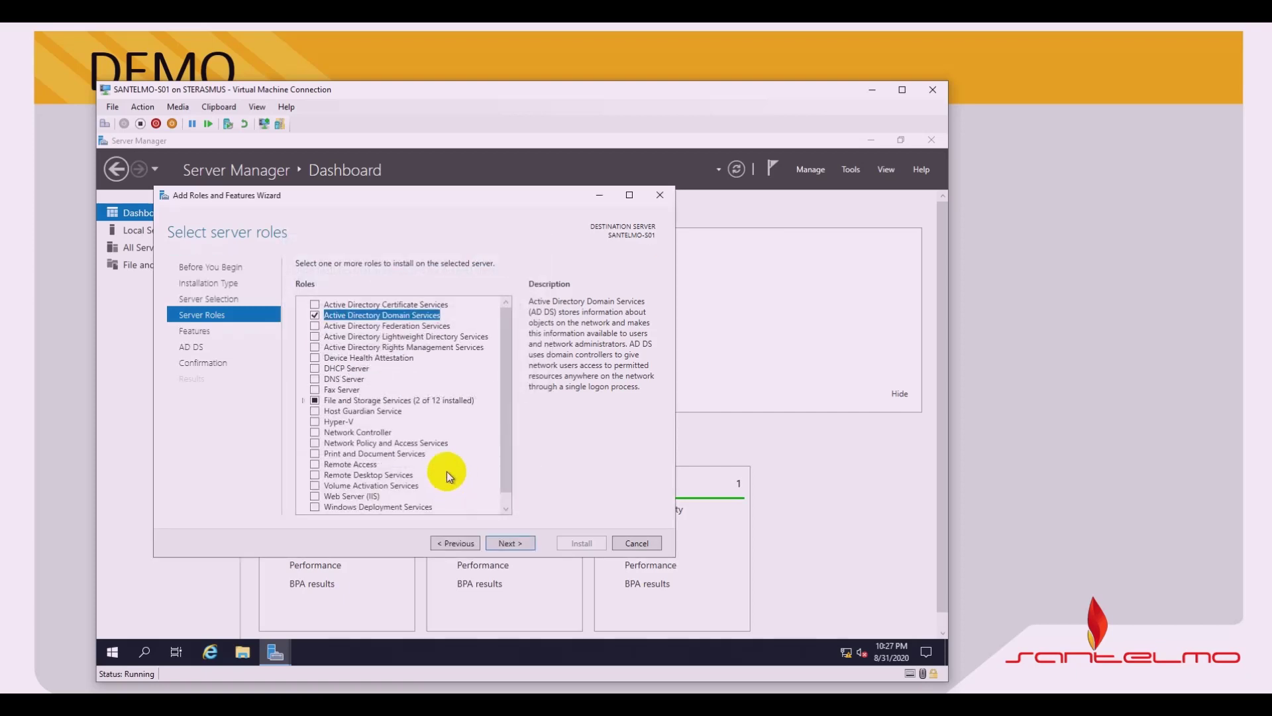
left_click(315, 379)
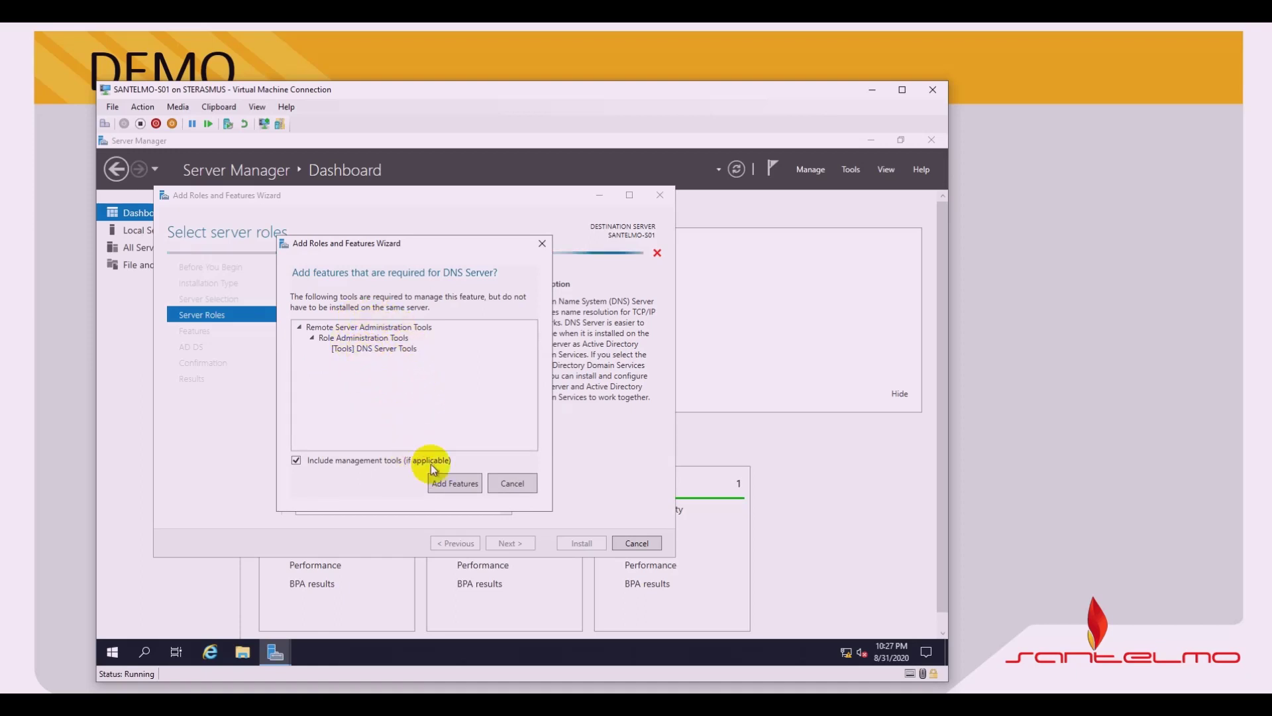
left_click(455, 482)
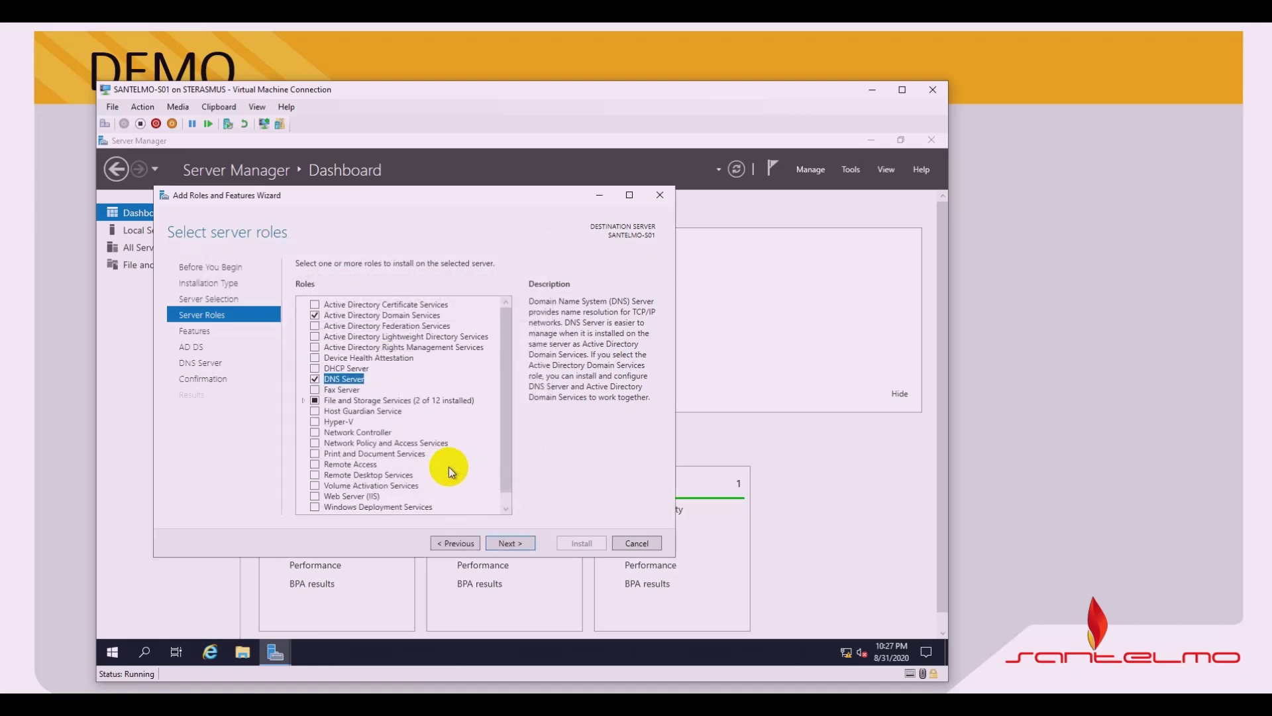
Install the selected roles with the default features, allowing the destination server to restart automatically if required.
left_click(514, 543)
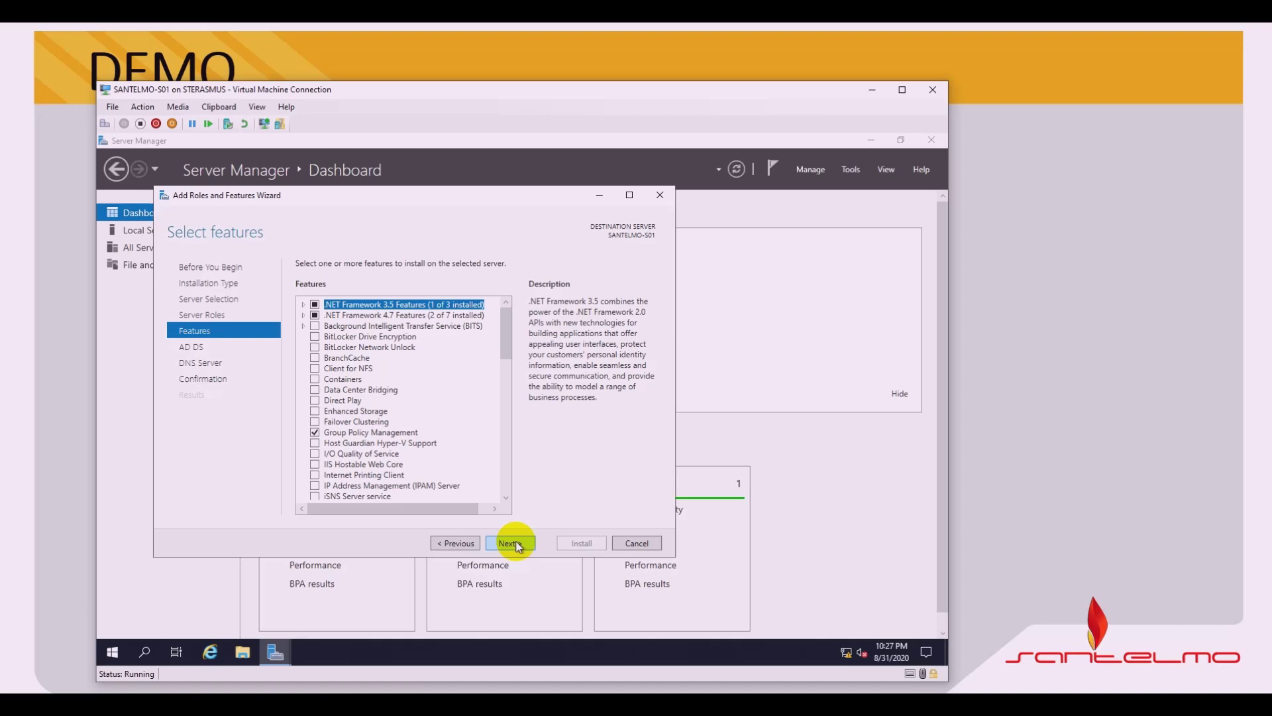
left_click(510, 543)
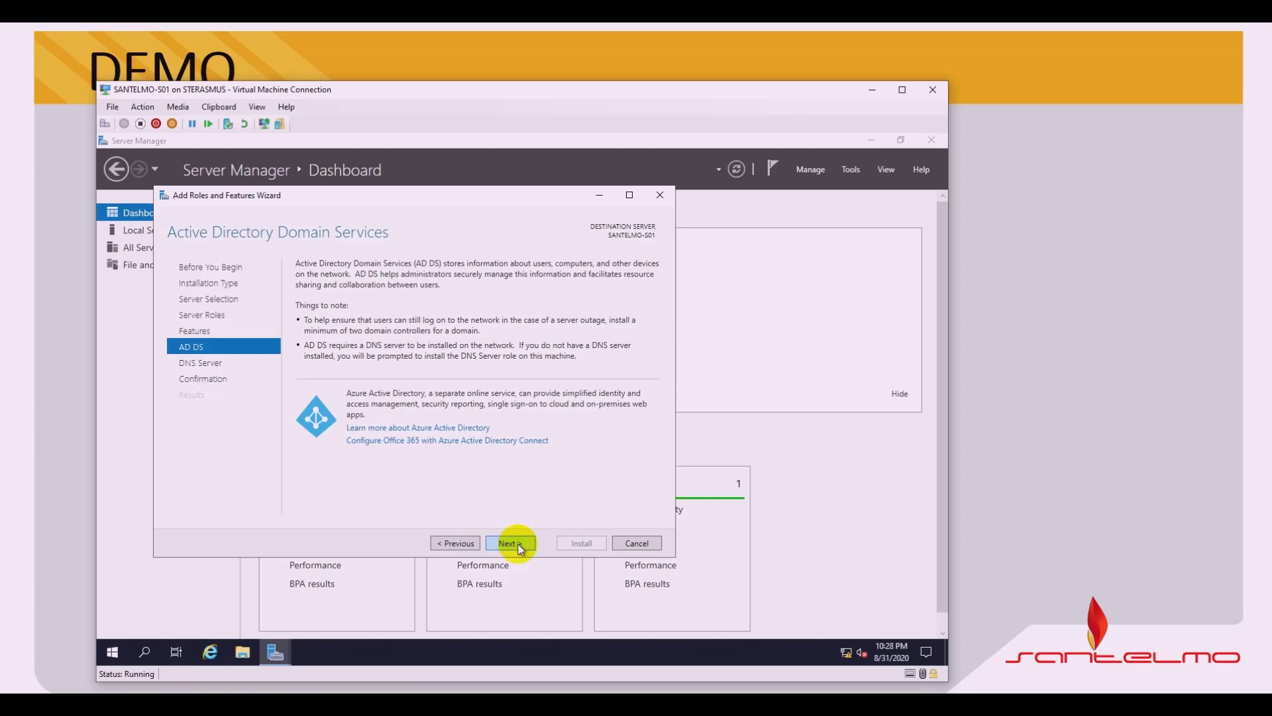
left_click(517, 542)
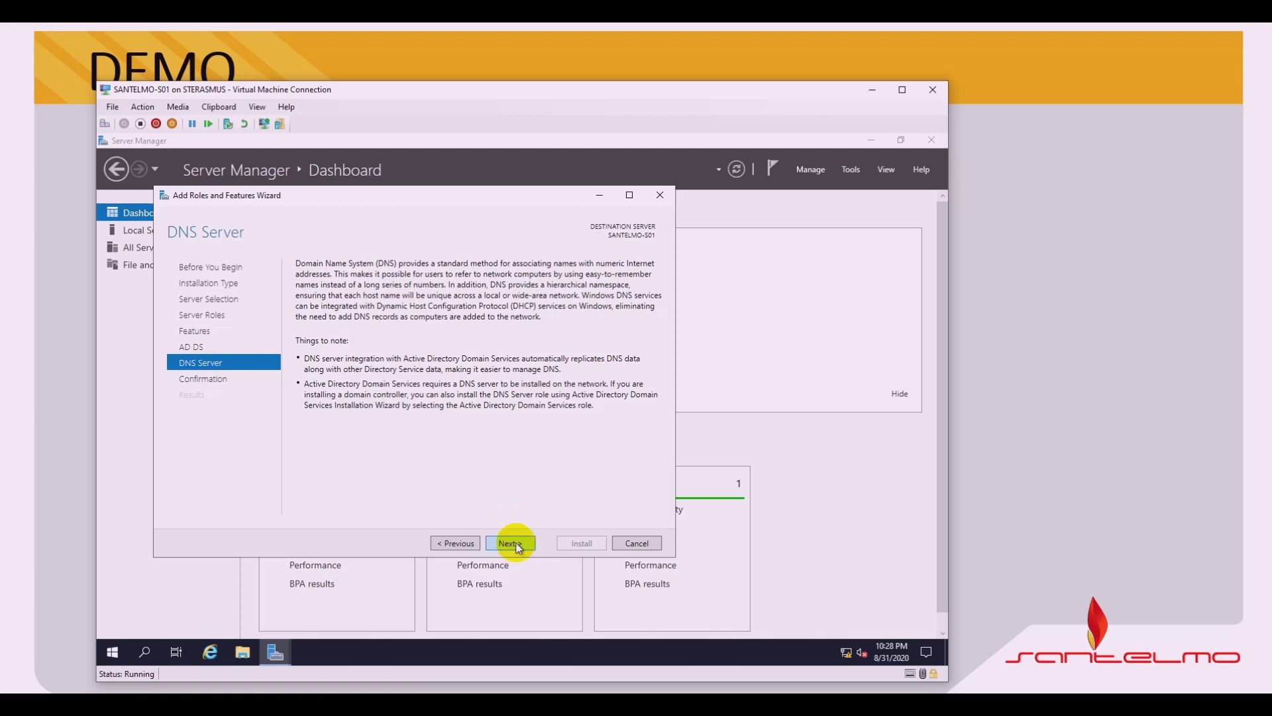
left_click(518, 544)
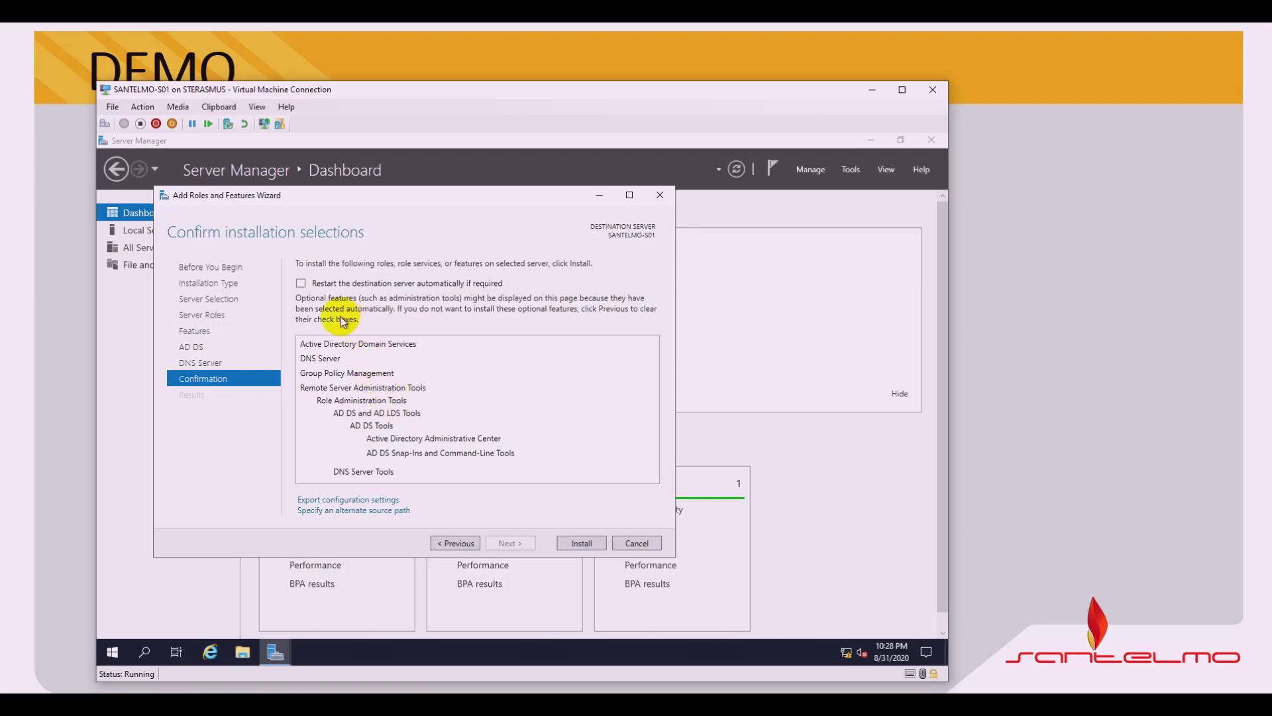
left_click(301, 284)
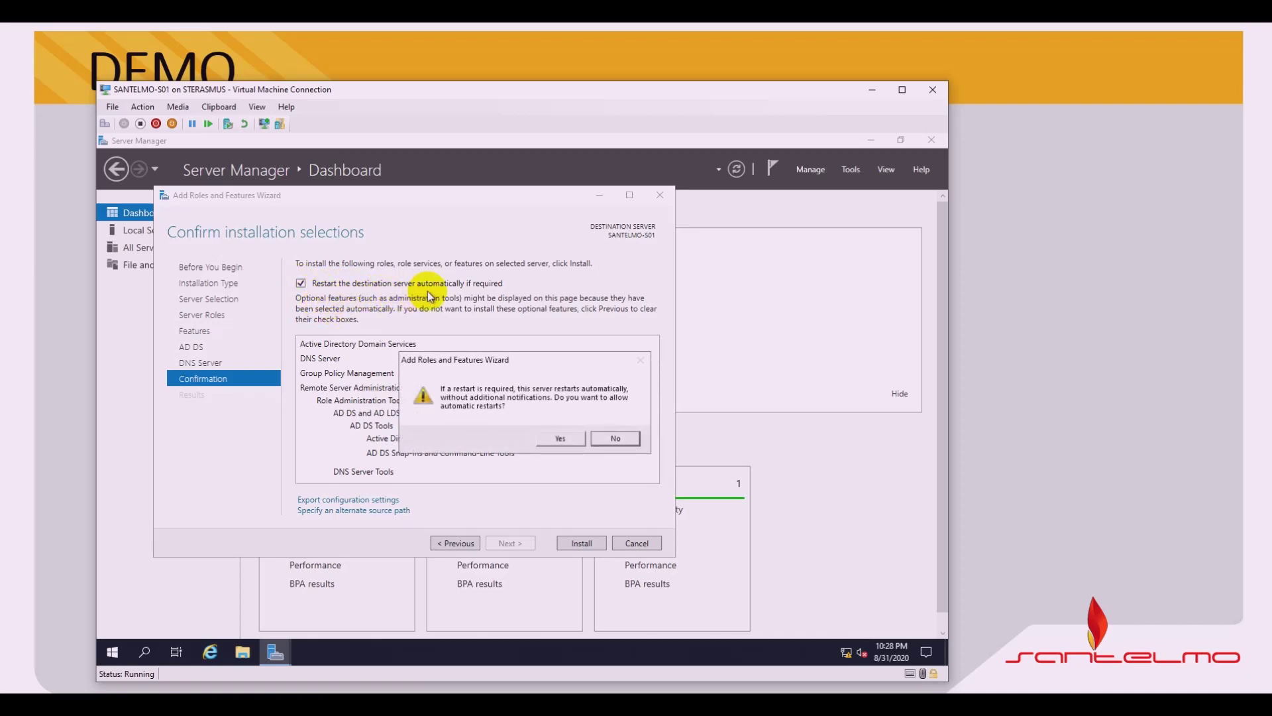
left_click(560, 440)
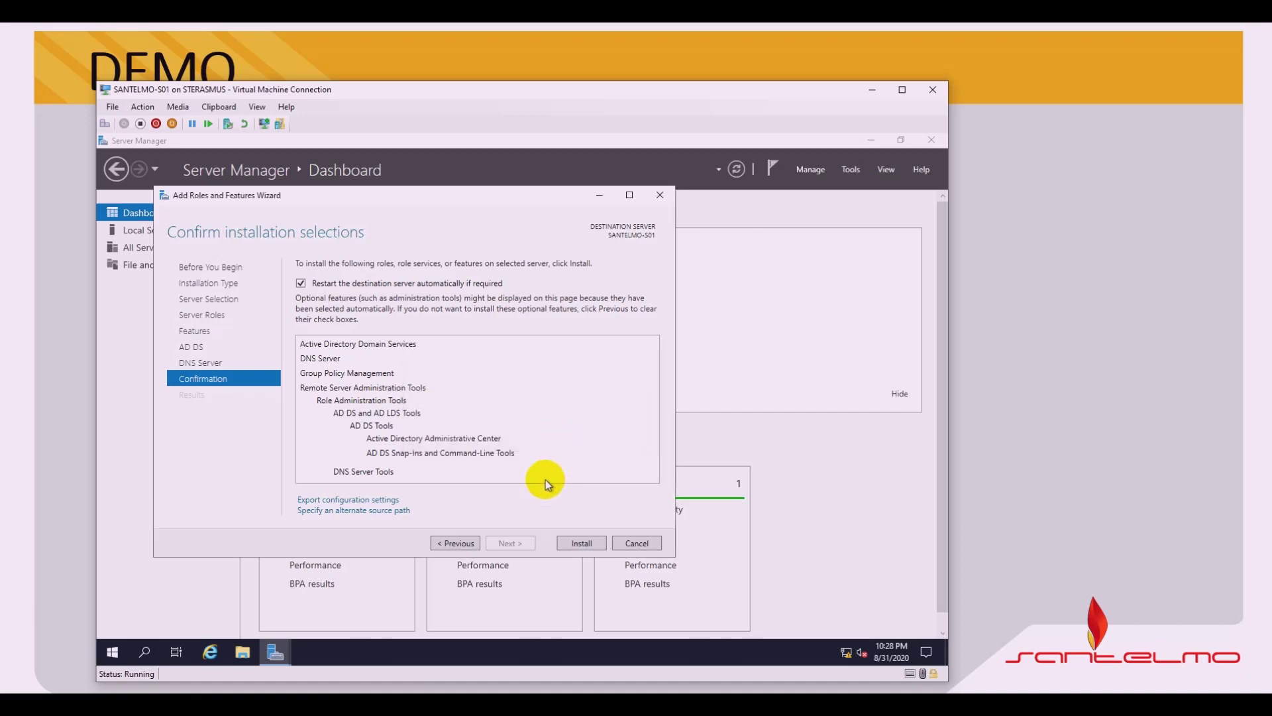
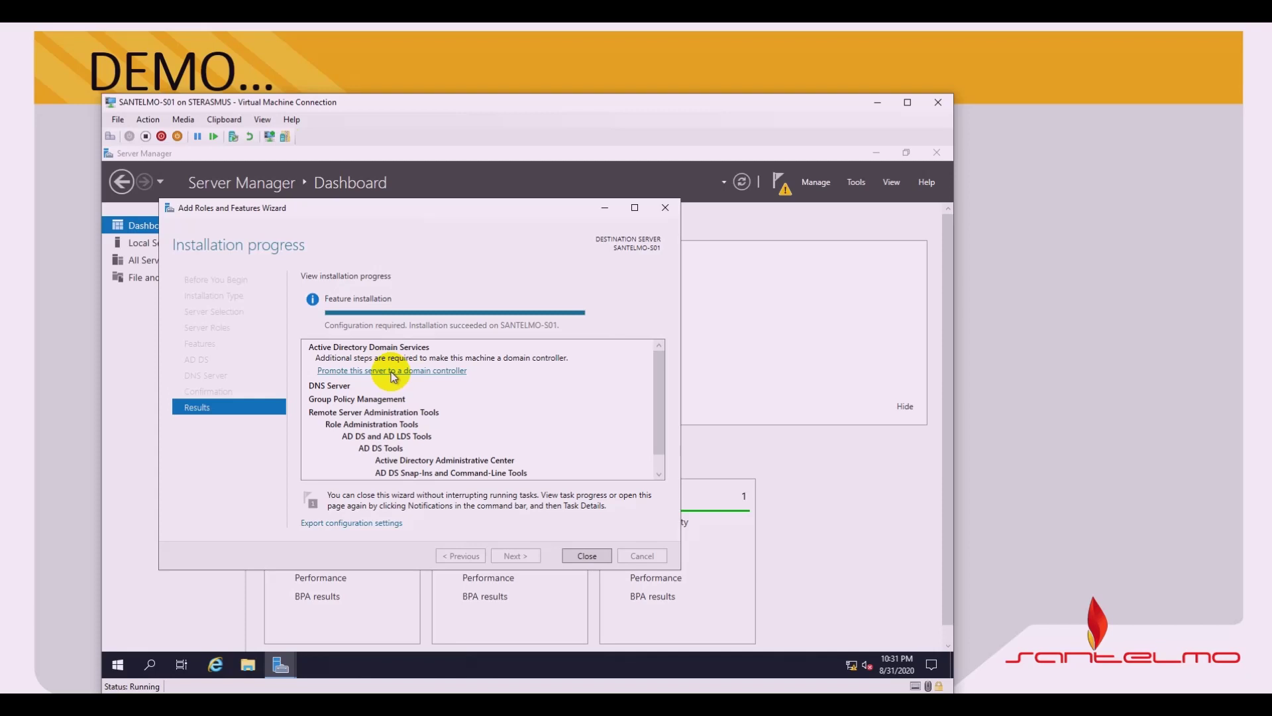
Promote the server to a domain controller in a new forest with the root domain name santelmo.net.
left_click(397, 373)
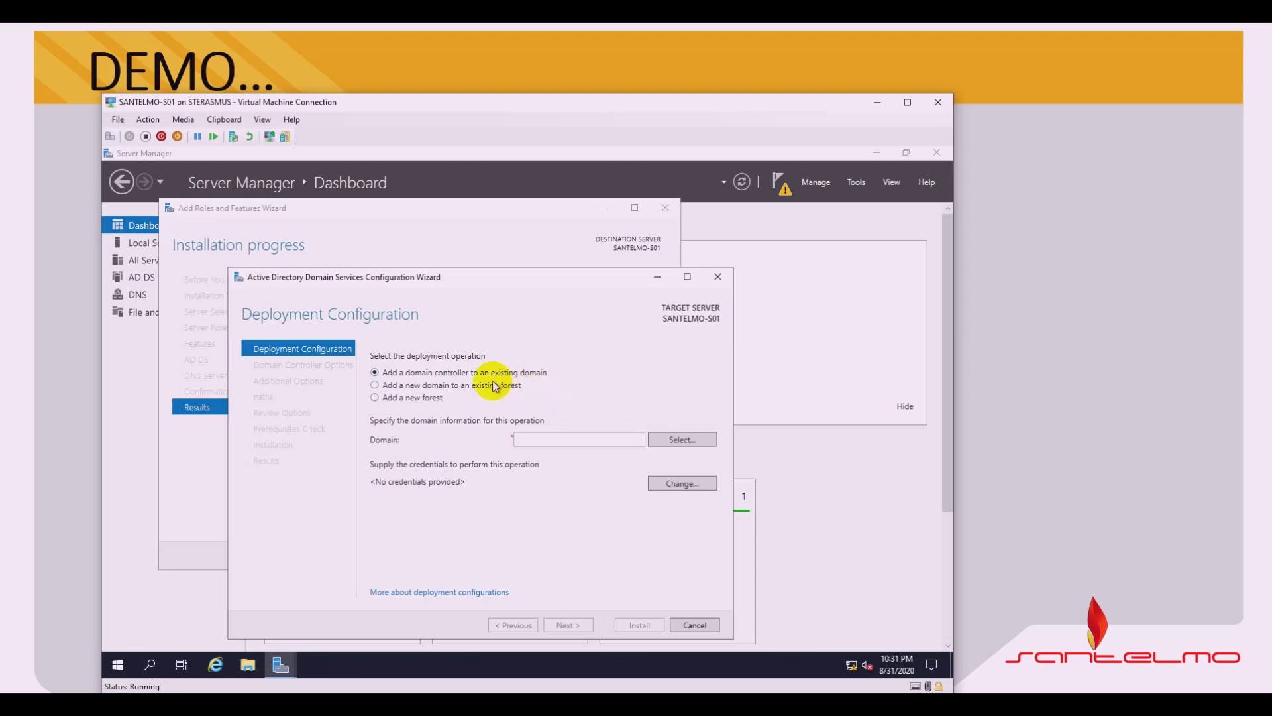
left_click(375, 386)
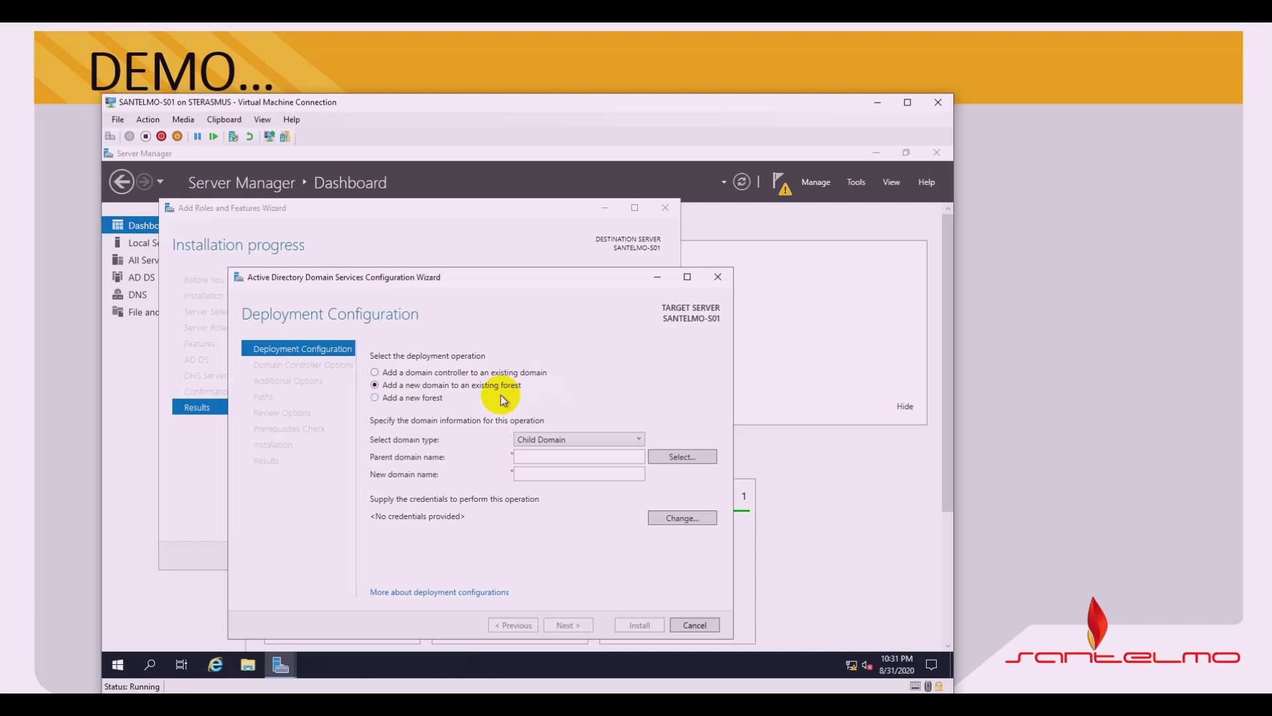
left_click(380, 400)
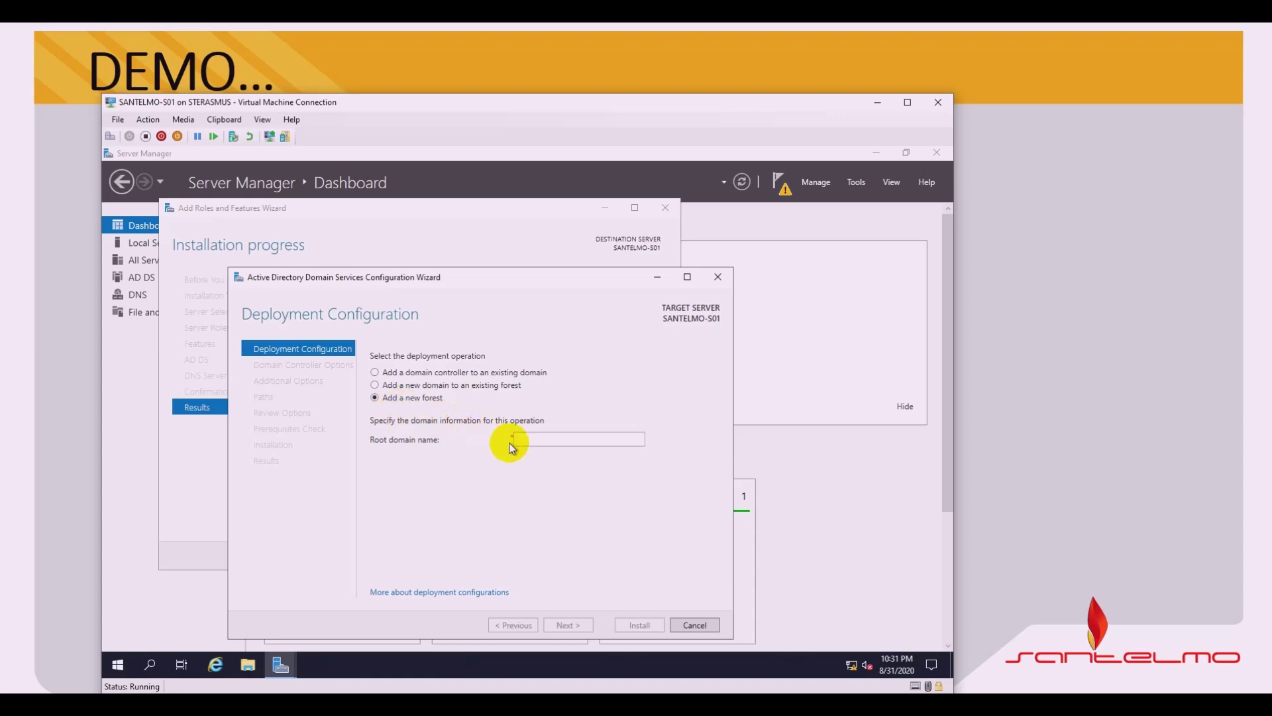
left_click(533, 439)
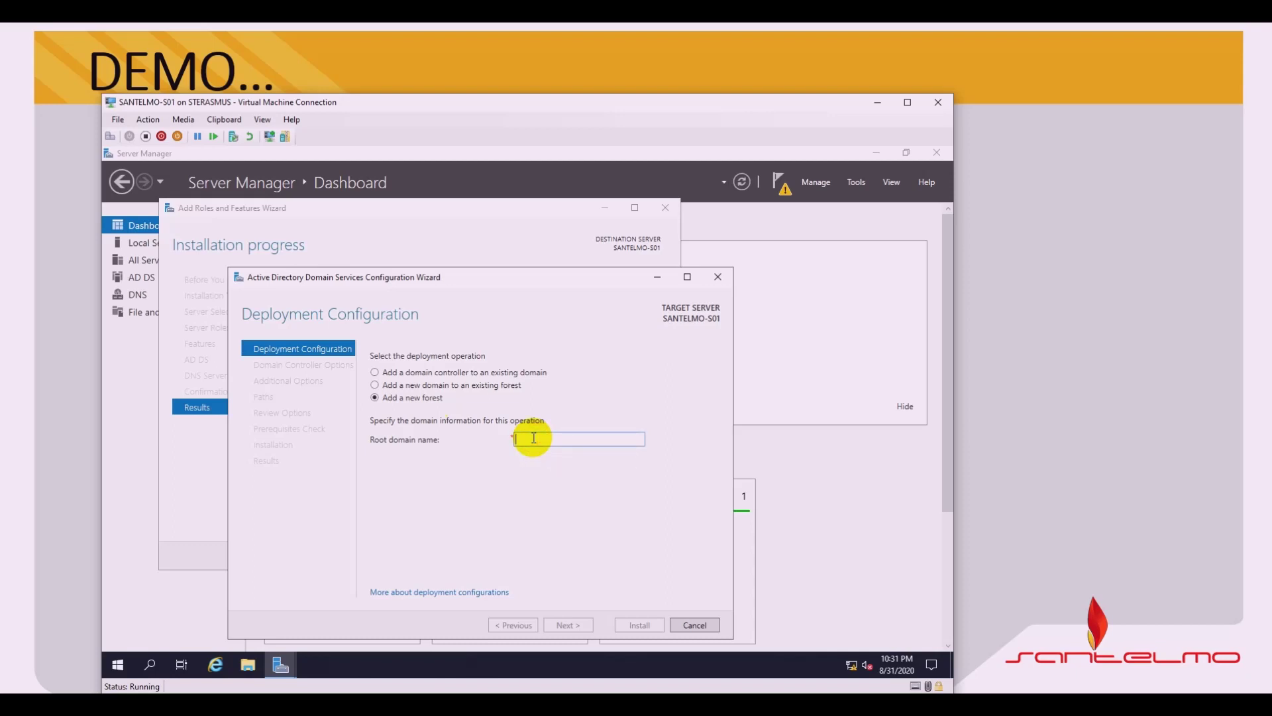
type("sa")
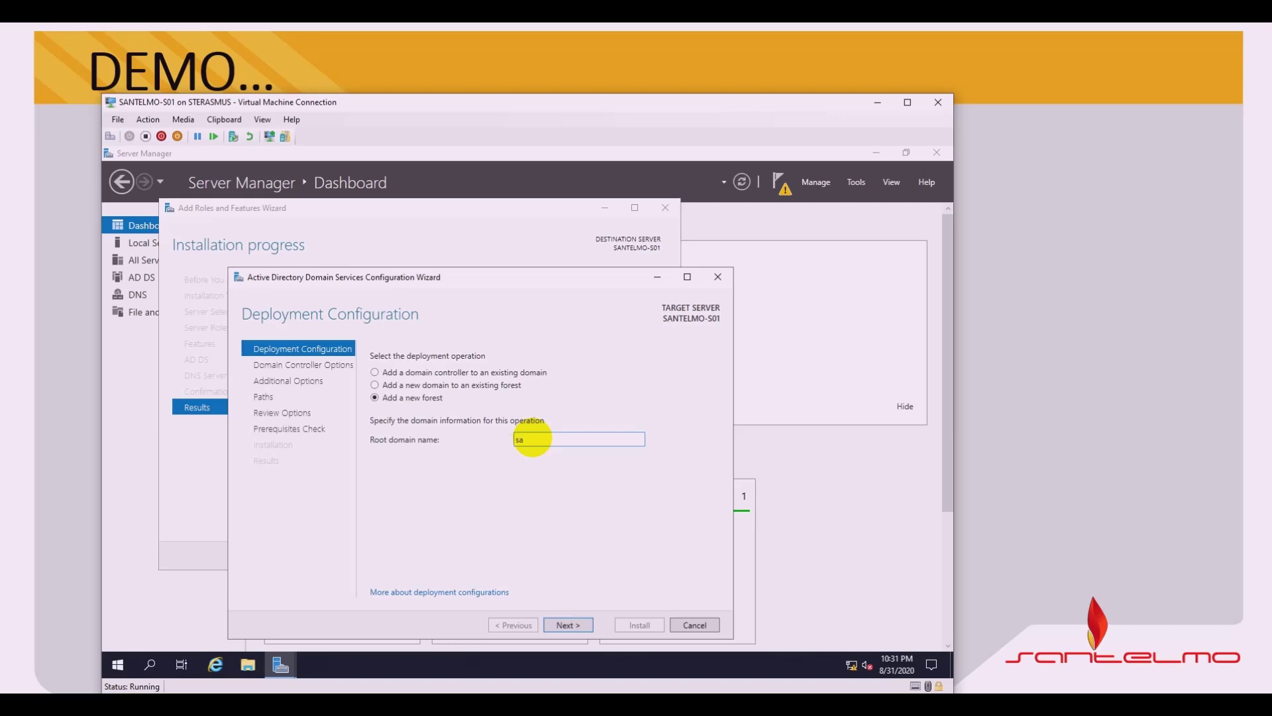
type("ntelmo.net")
left_click(570, 626)
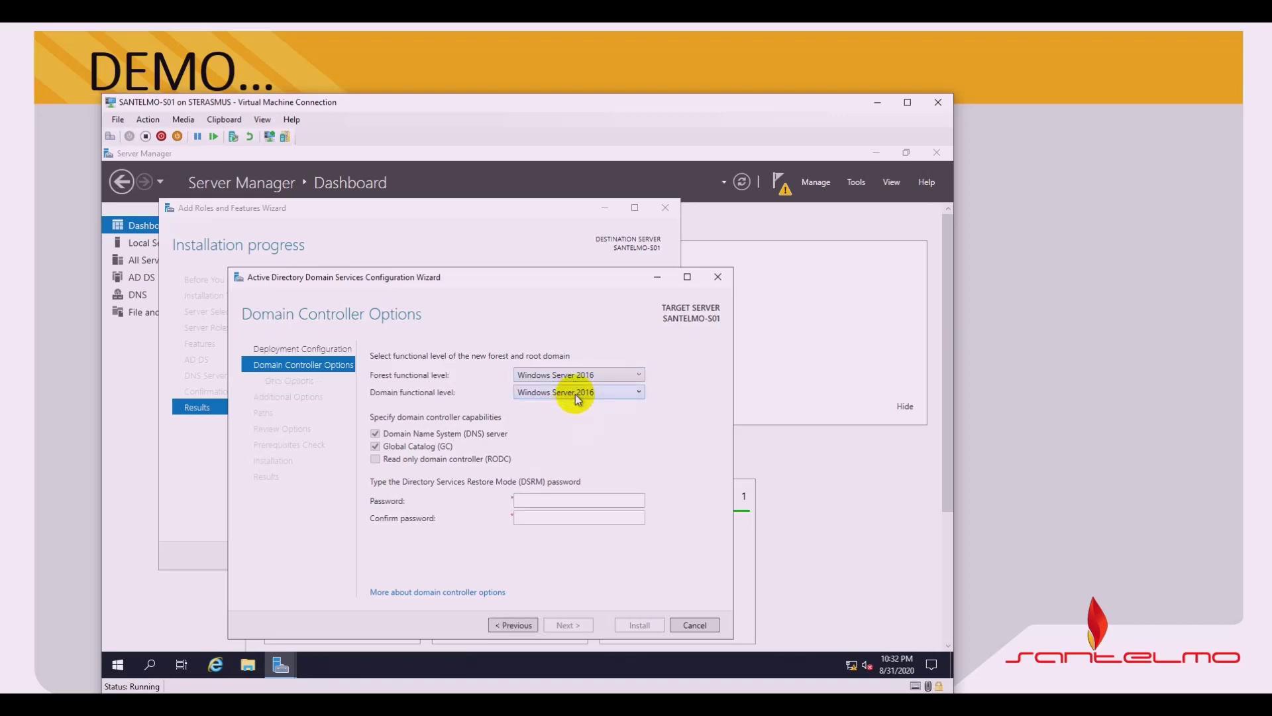
Keep the Windows Server 2016 domain functional level, enter and confirm the DSRM password, and continue to the DNS options.
left_click(575, 395)
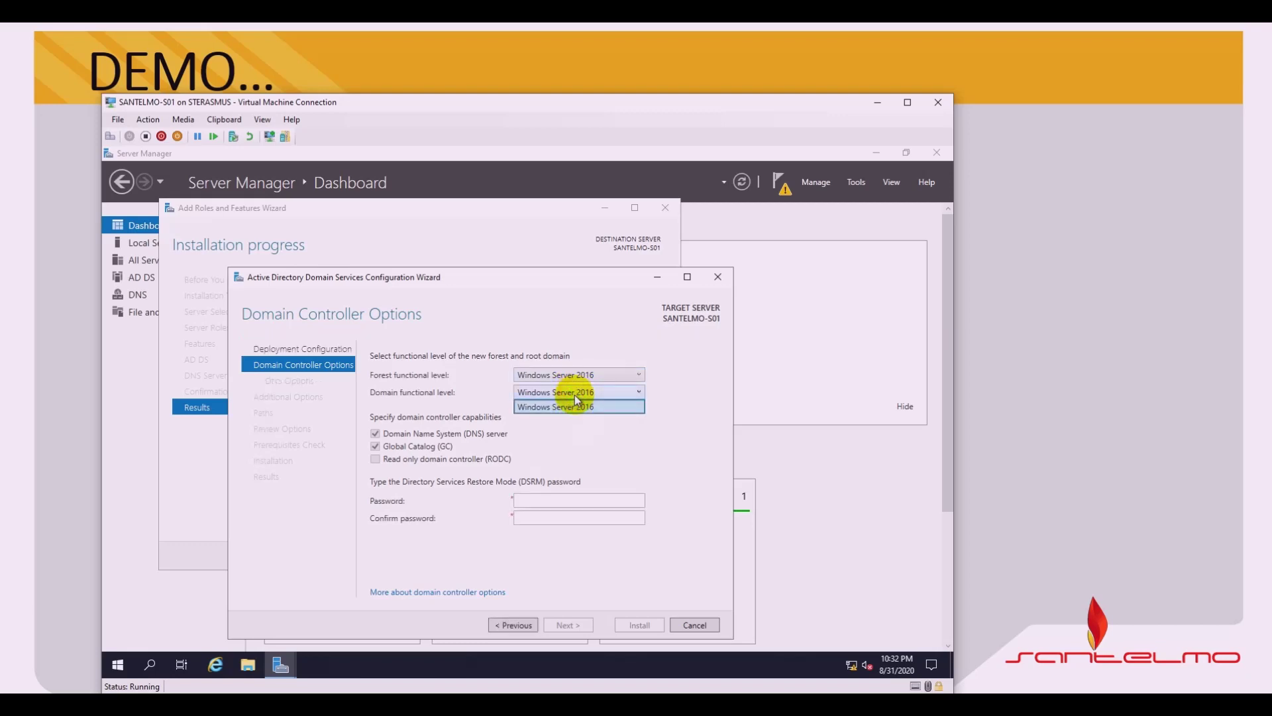
left_click(575, 402)
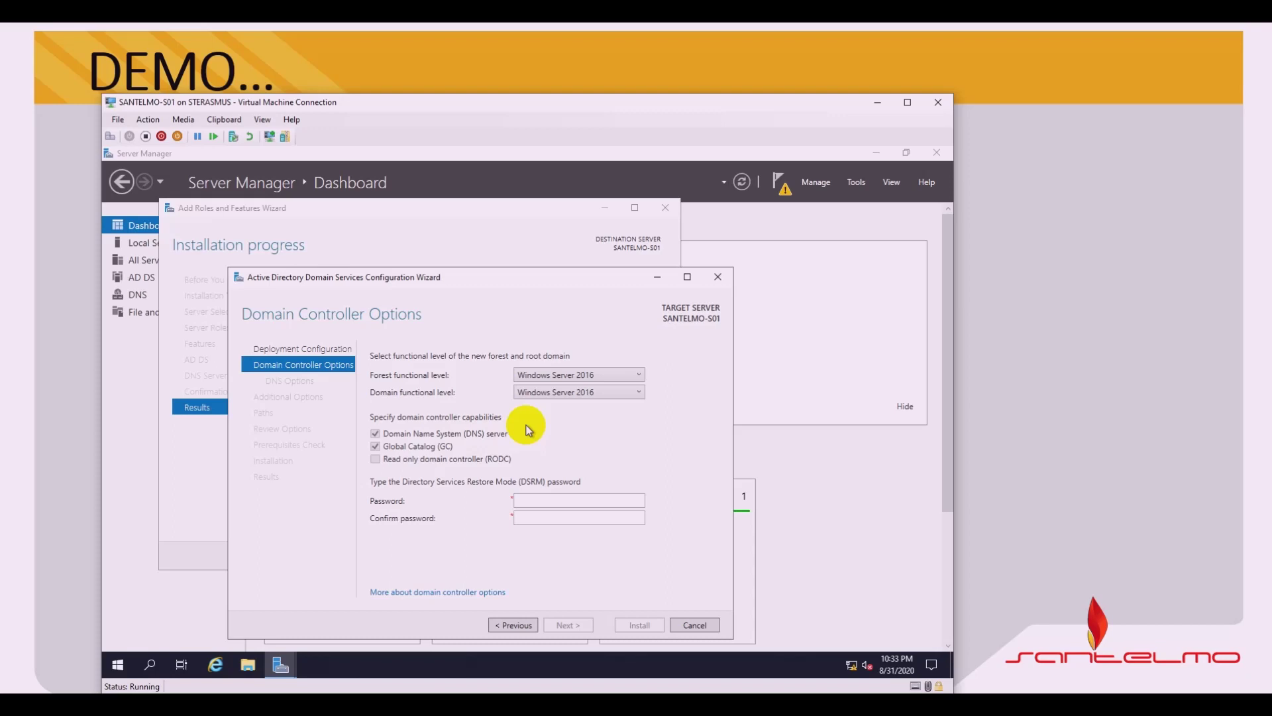
left_click(534, 503)
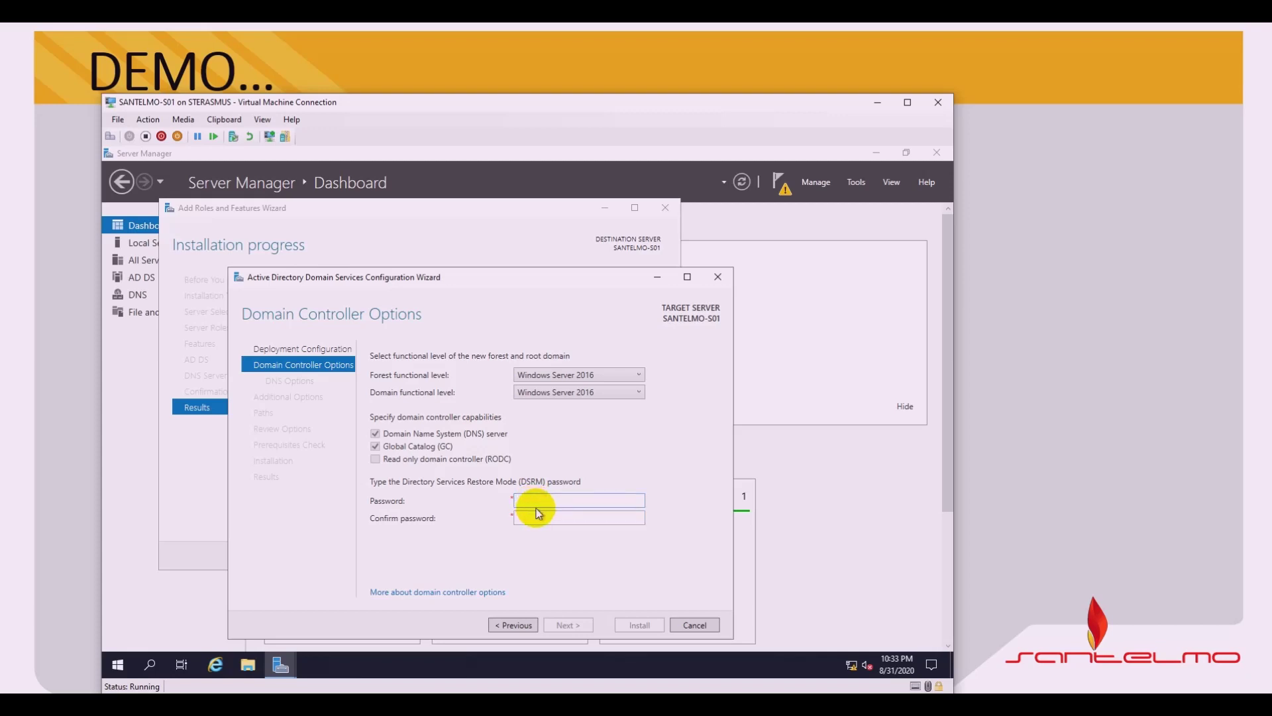
type("********")
left_click(534, 519)
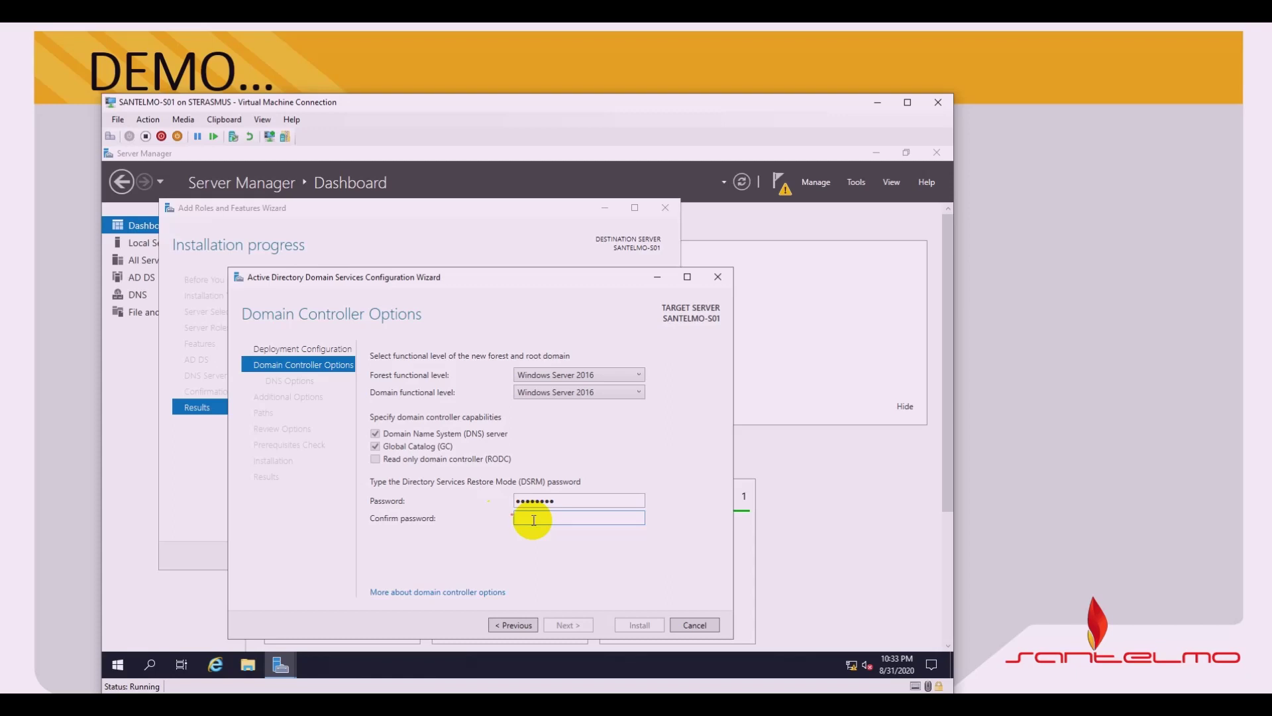
type("*********")
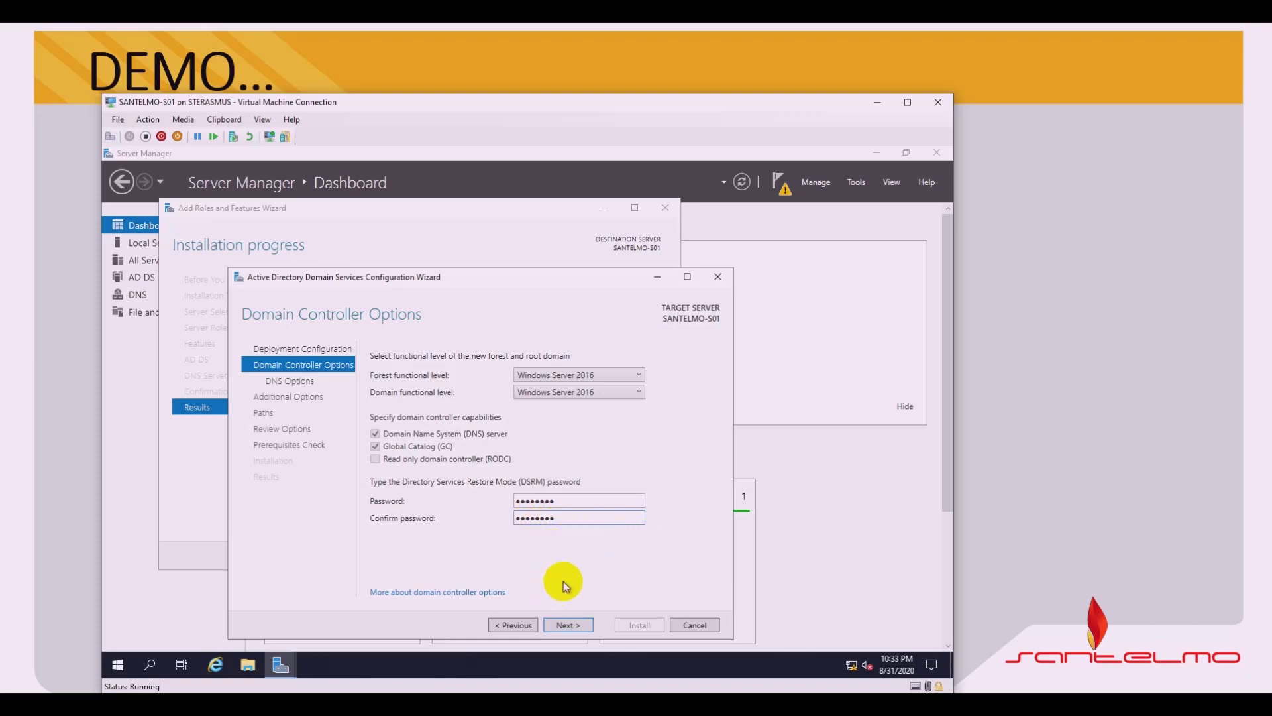
left_click(566, 625)
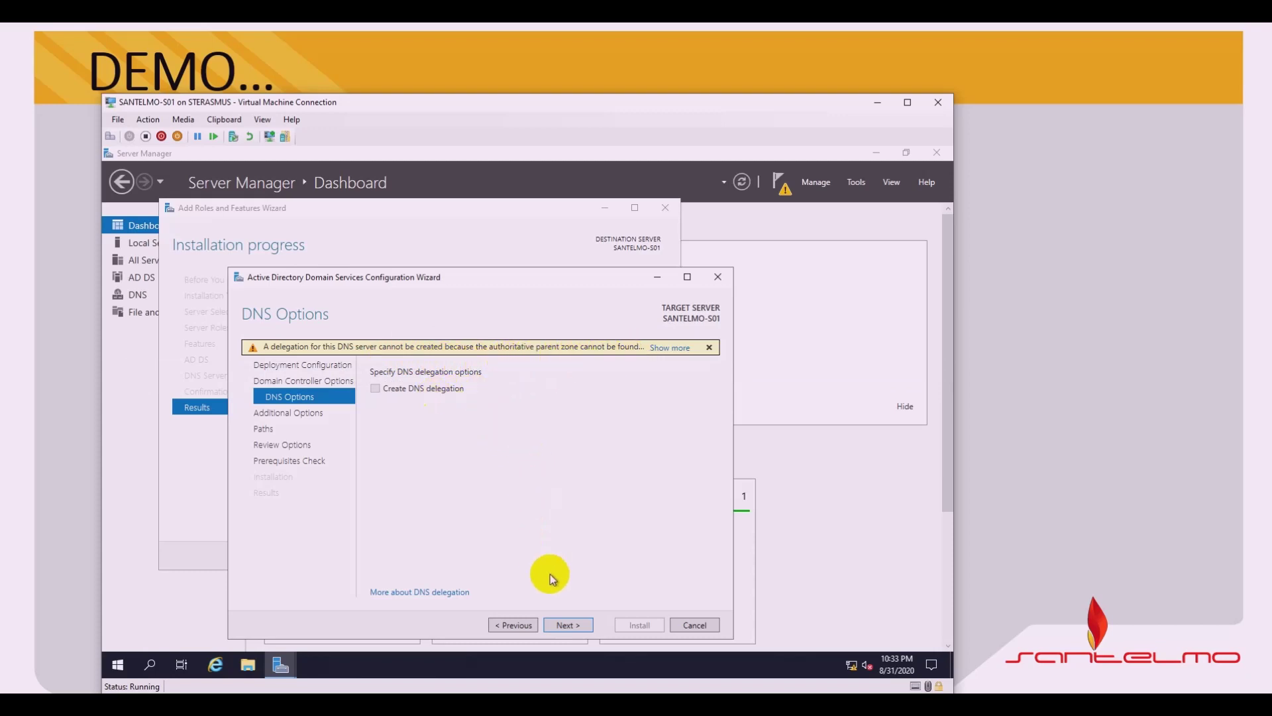
Continue without DNS delegation, keeping the NetBIOS name SANTELMO and the default C:\Windows\NTDS and C:\Windows\SYSVOL folders.
left_click(570, 624)
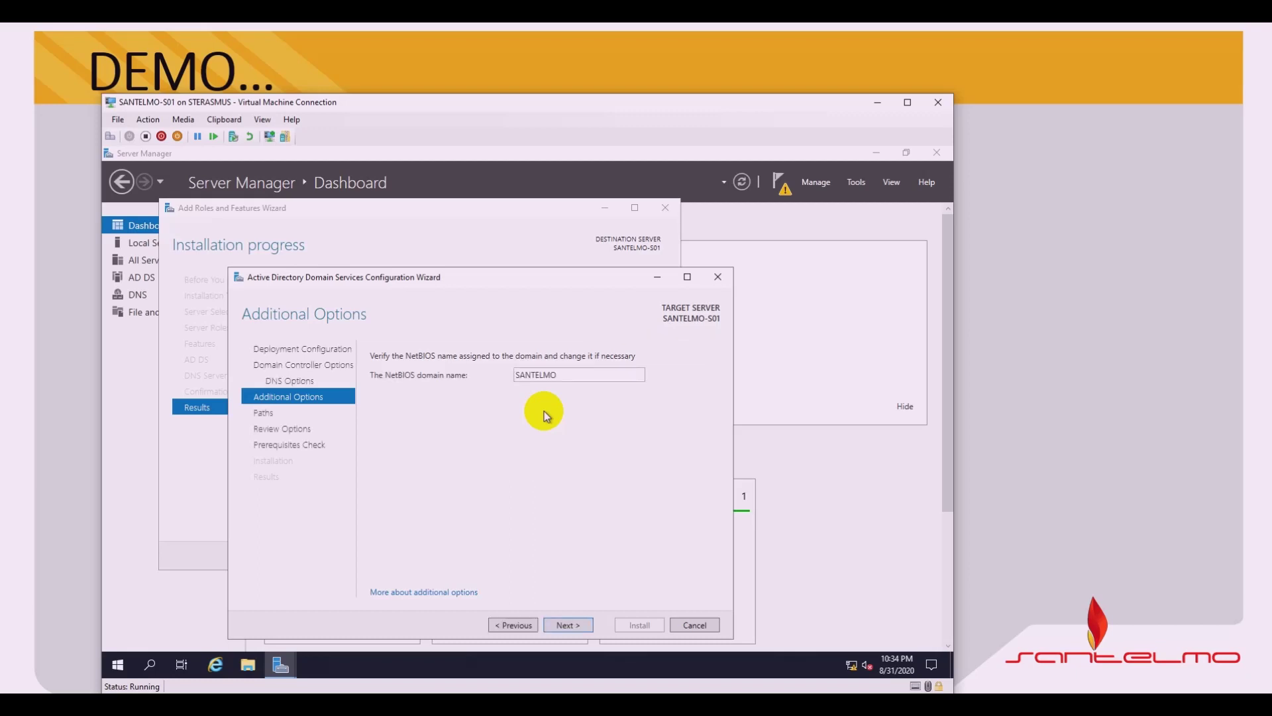
left_click(569, 626)
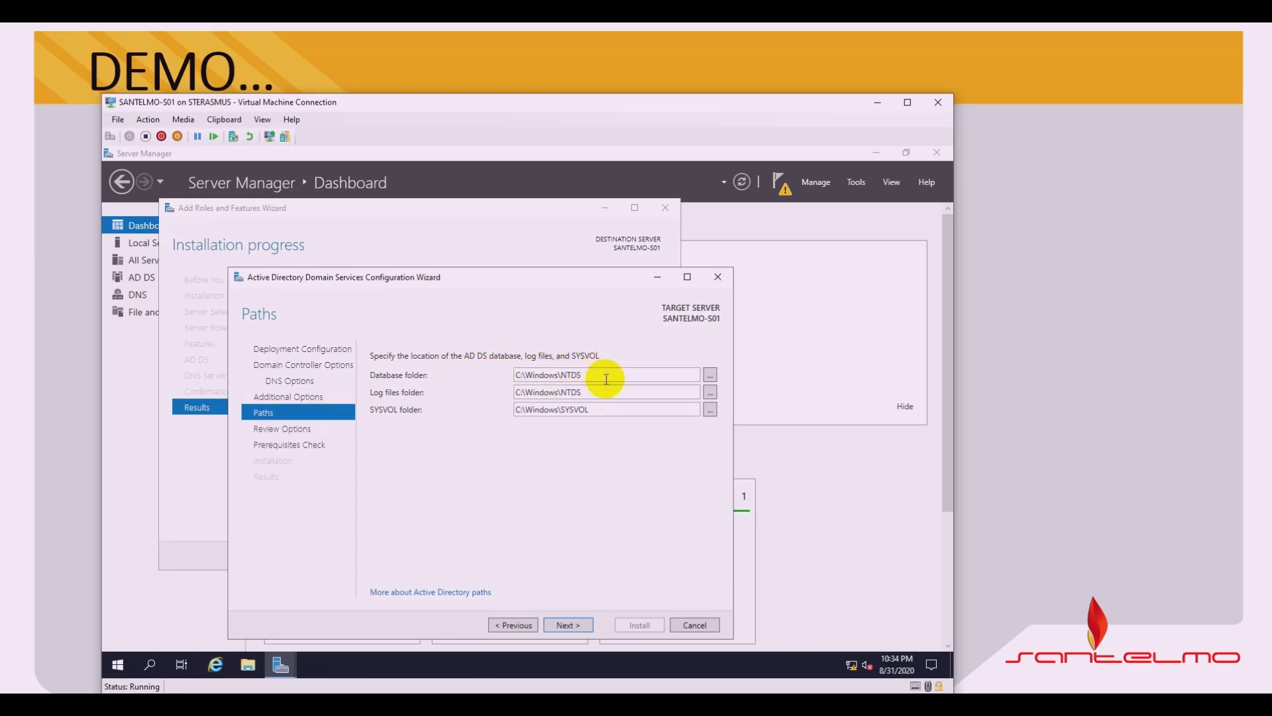
left_click(578, 624)
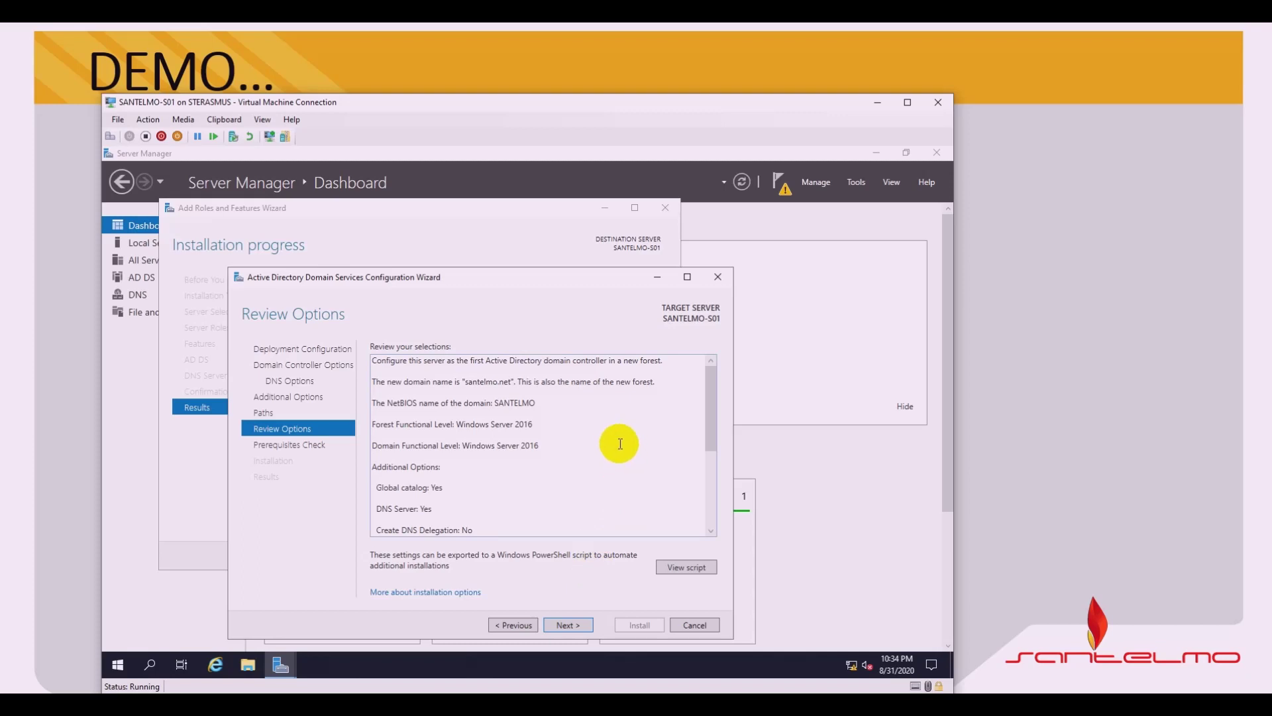
Review the selected domain controller options, run the prerequisites check, and start the promotion installation.
mouse_move(710, 410)
left_mouse_down()
mouse_move(718, 480)
mouse_move(710, 406)
left_mouse_up()
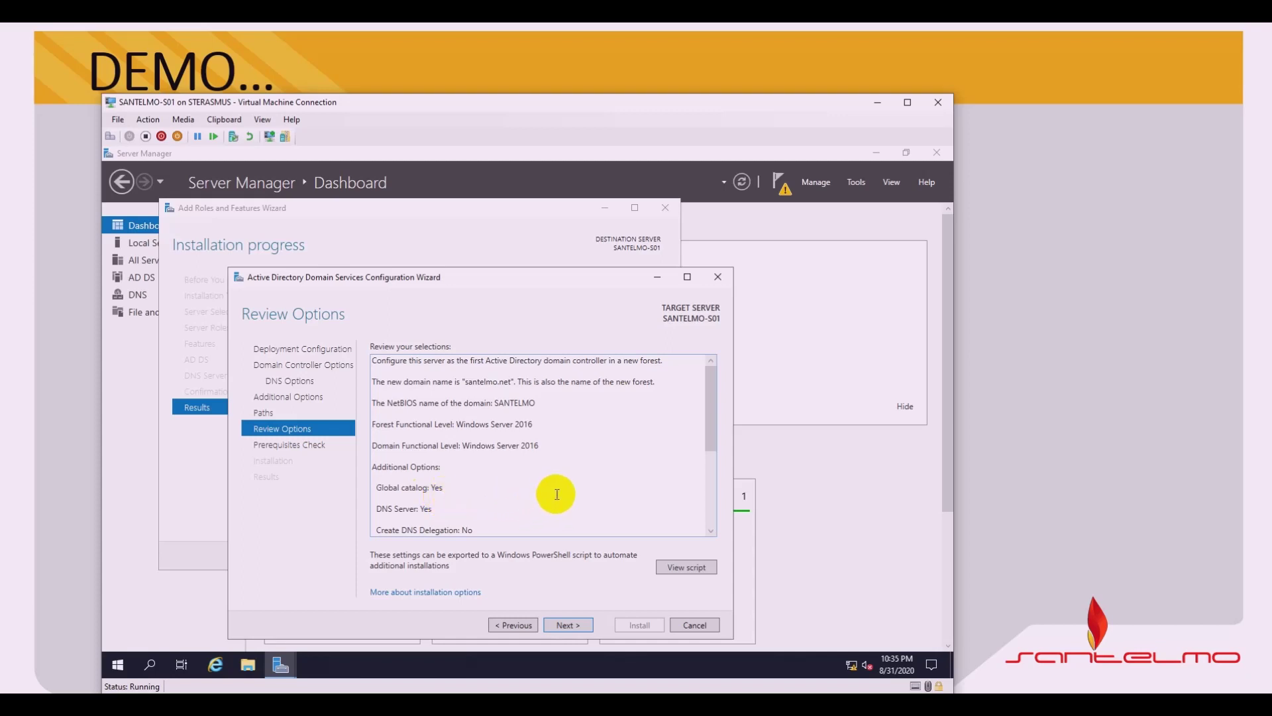
scroll(558, 491, "down", 1)
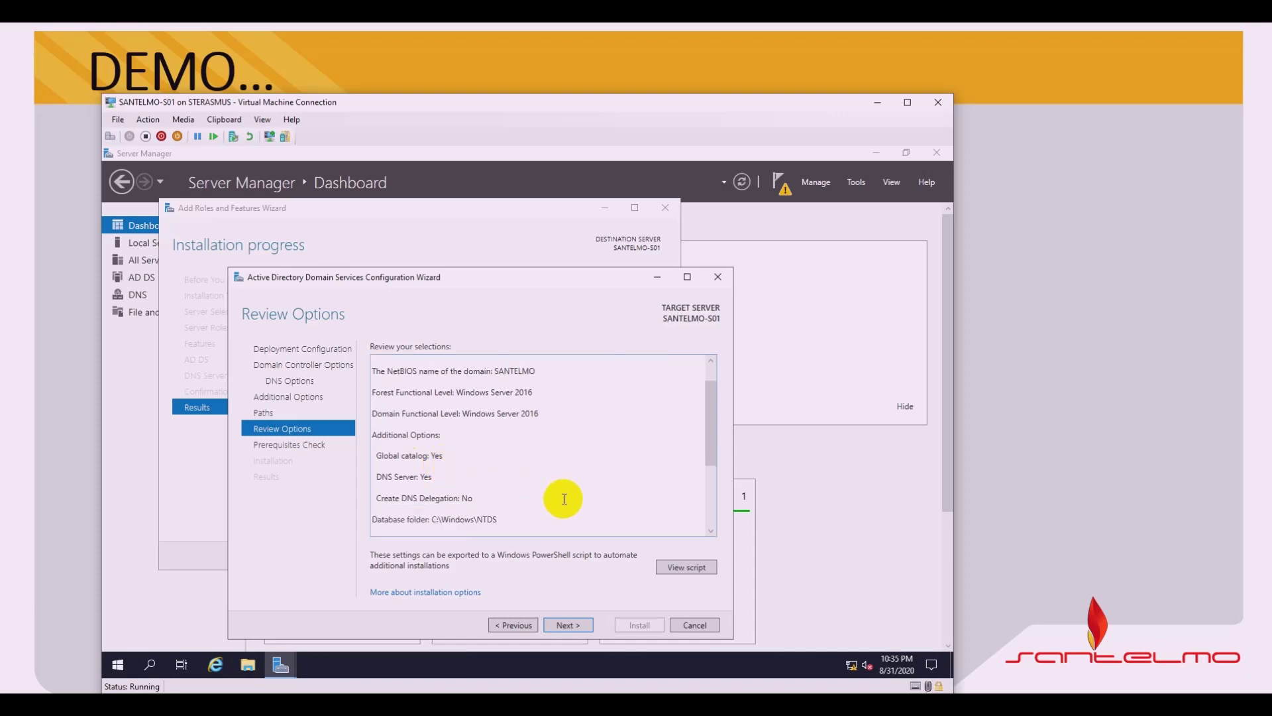
scroll(564, 498, "down", 2)
left_click(571, 623)
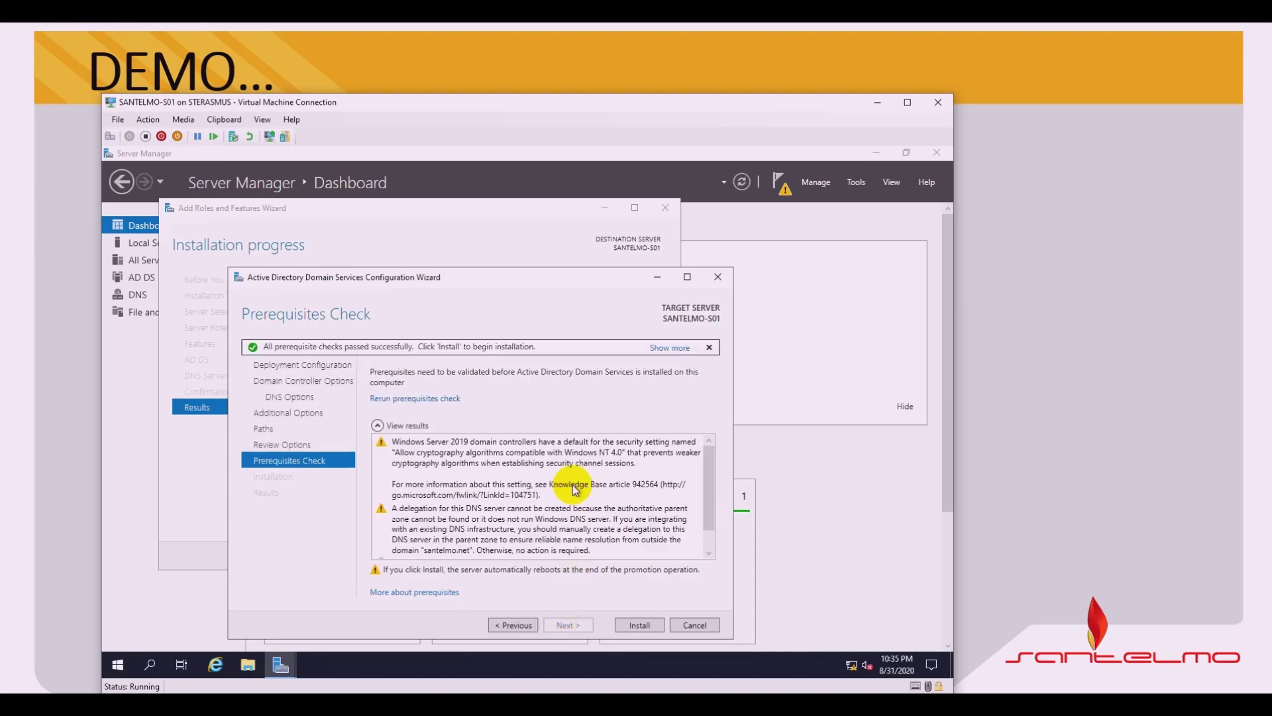
key("Return")
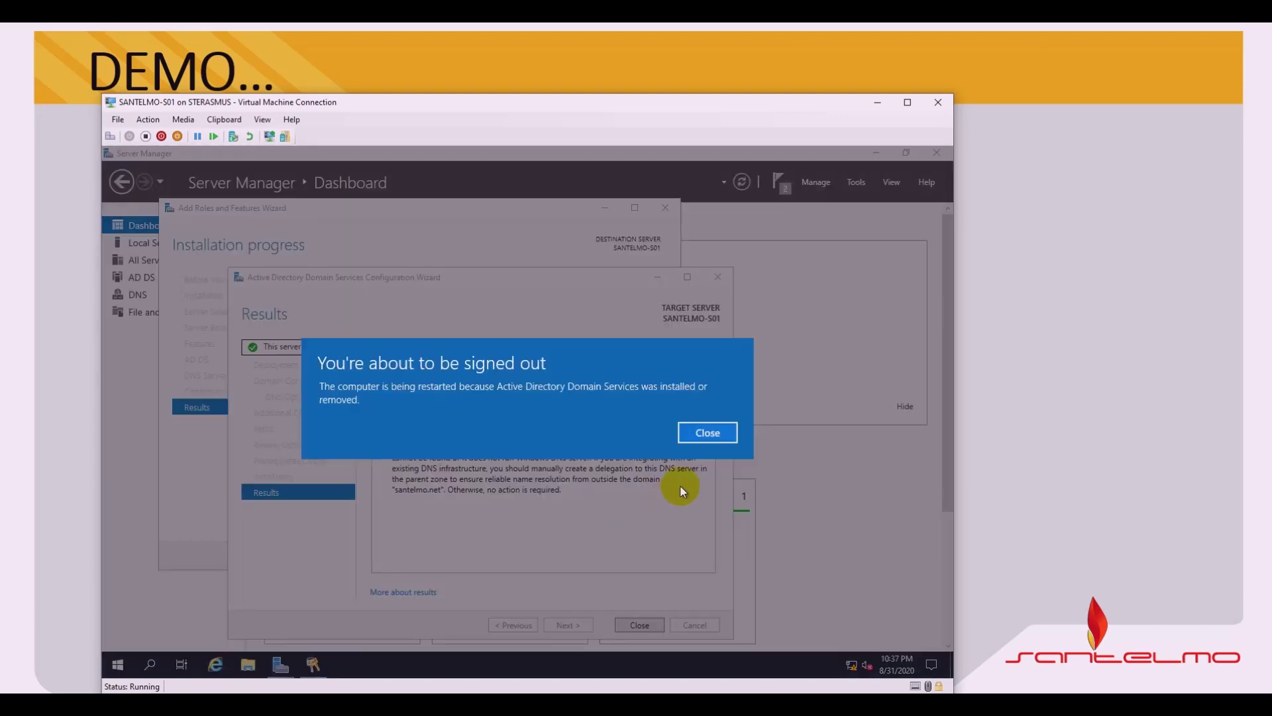
Dismiss the sign-out notice and close both the AD DS configuration and role installation wizards so the server can restart.
left_click(705, 440)
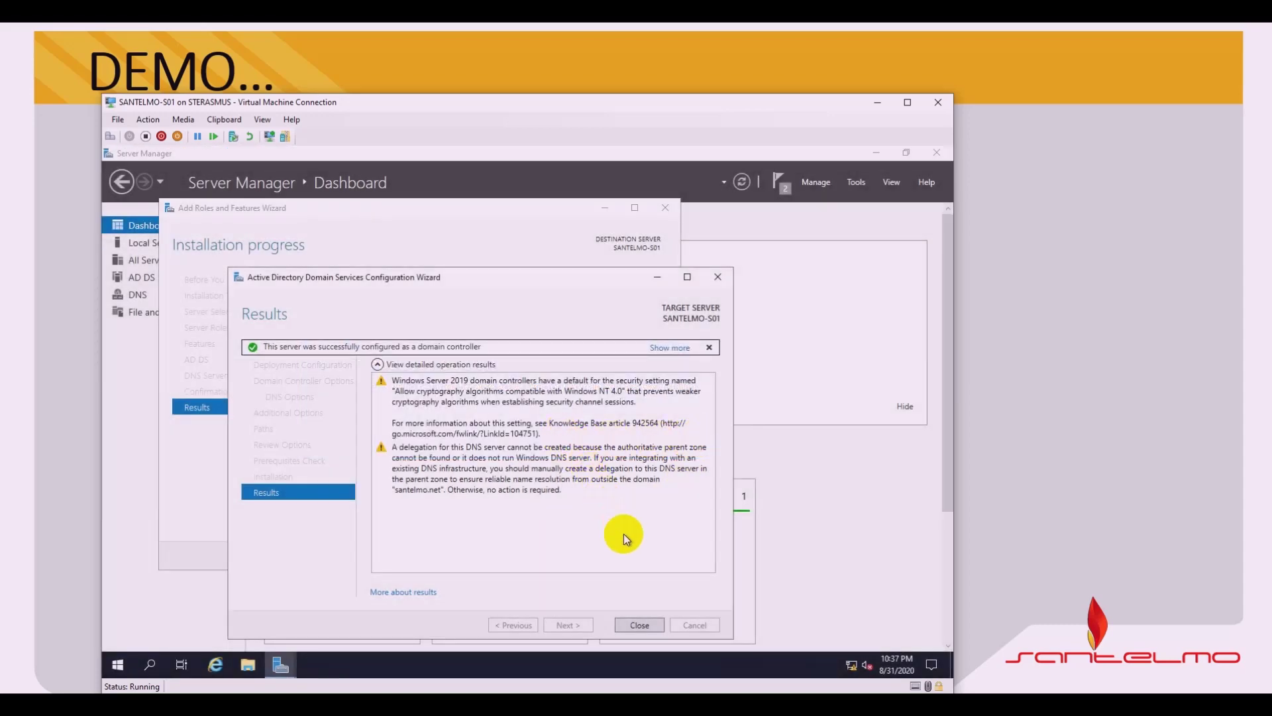
left_click(641, 626)
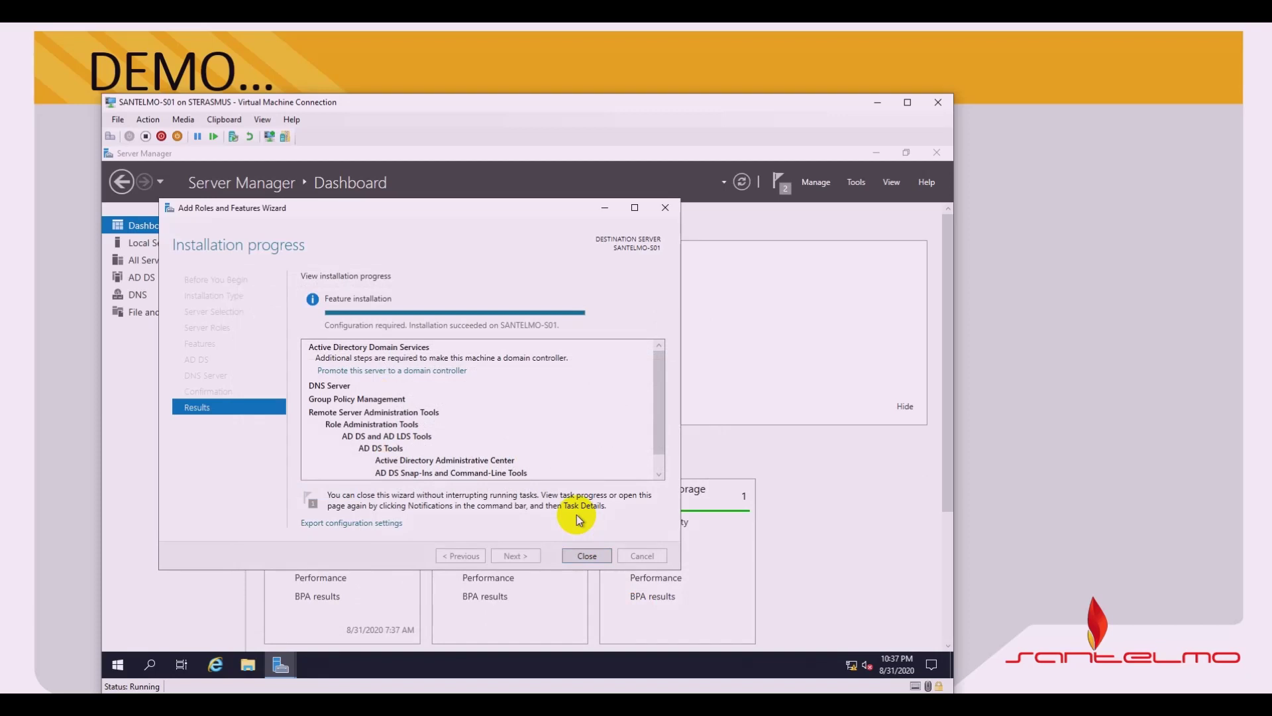
left_click(598, 553)
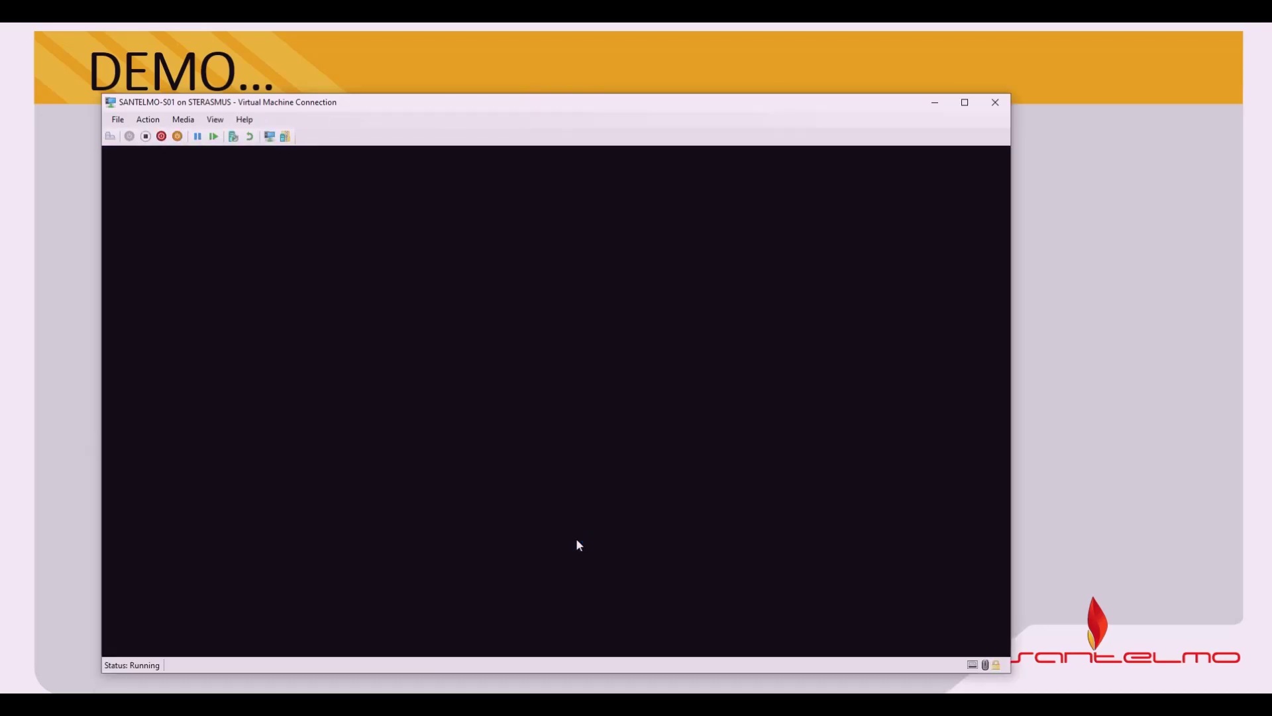
Sign in to the restarted server as SANTELMO\Administrator with the account password.
left_click(577, 540)
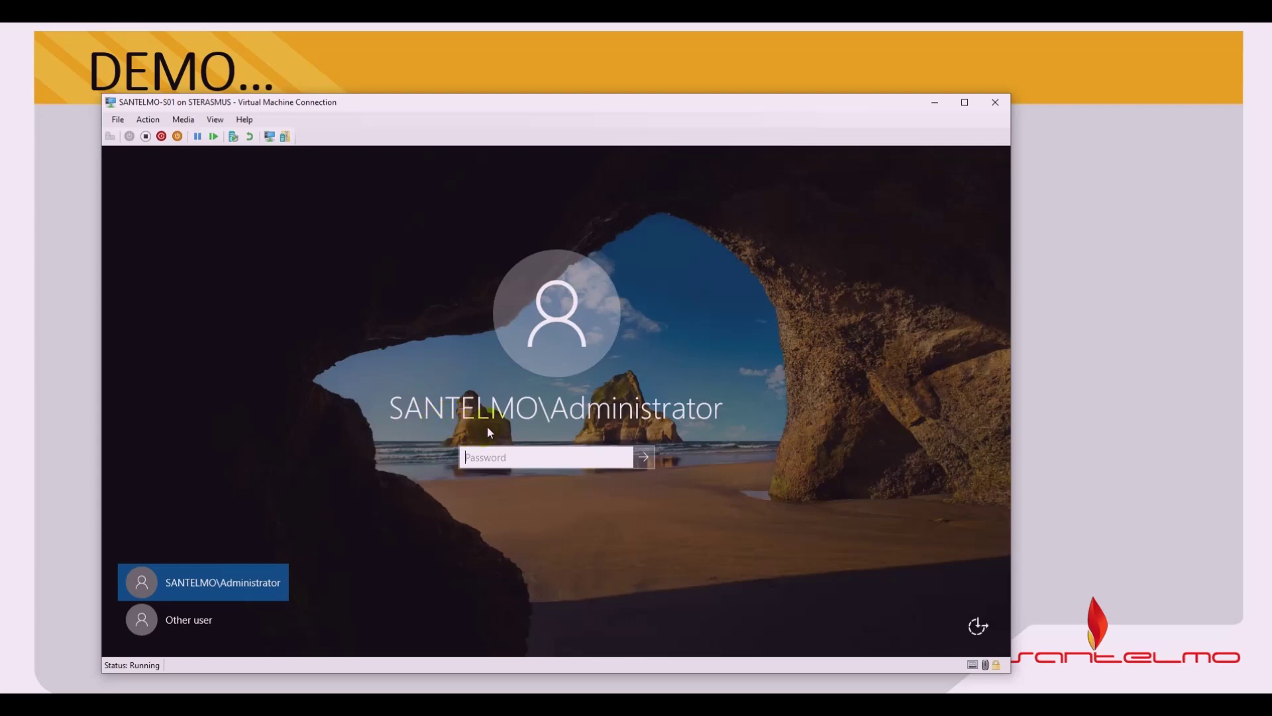
left_click(515, 457)
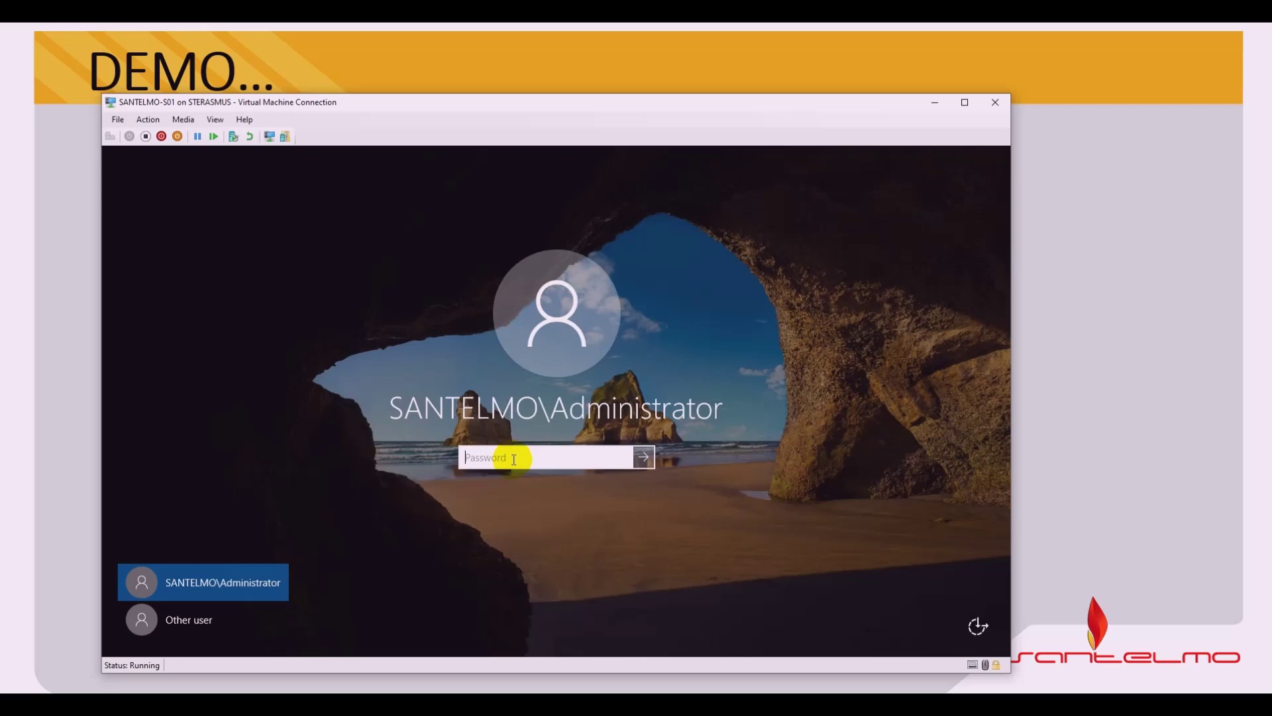
type("••••••••")
key("Return")
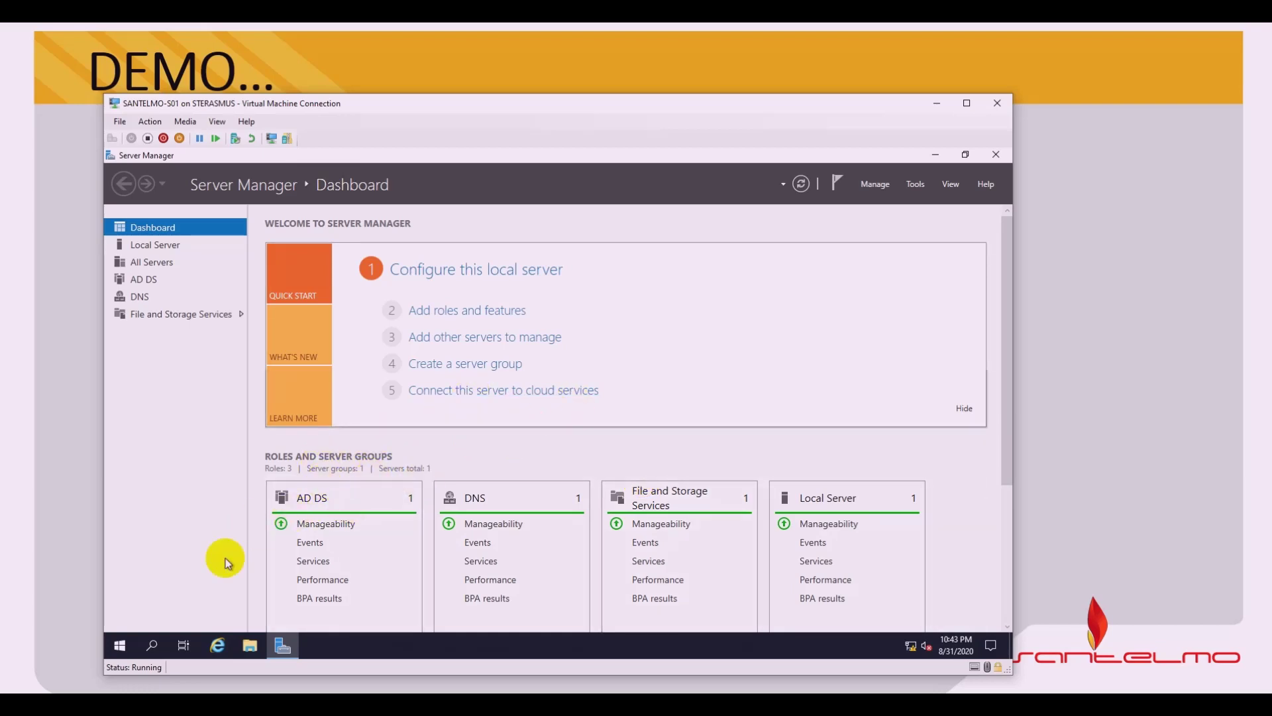
Check the server's computer name and domain in its system properties, and look over the available Active Directory administration tools.
left_click(251, 653)
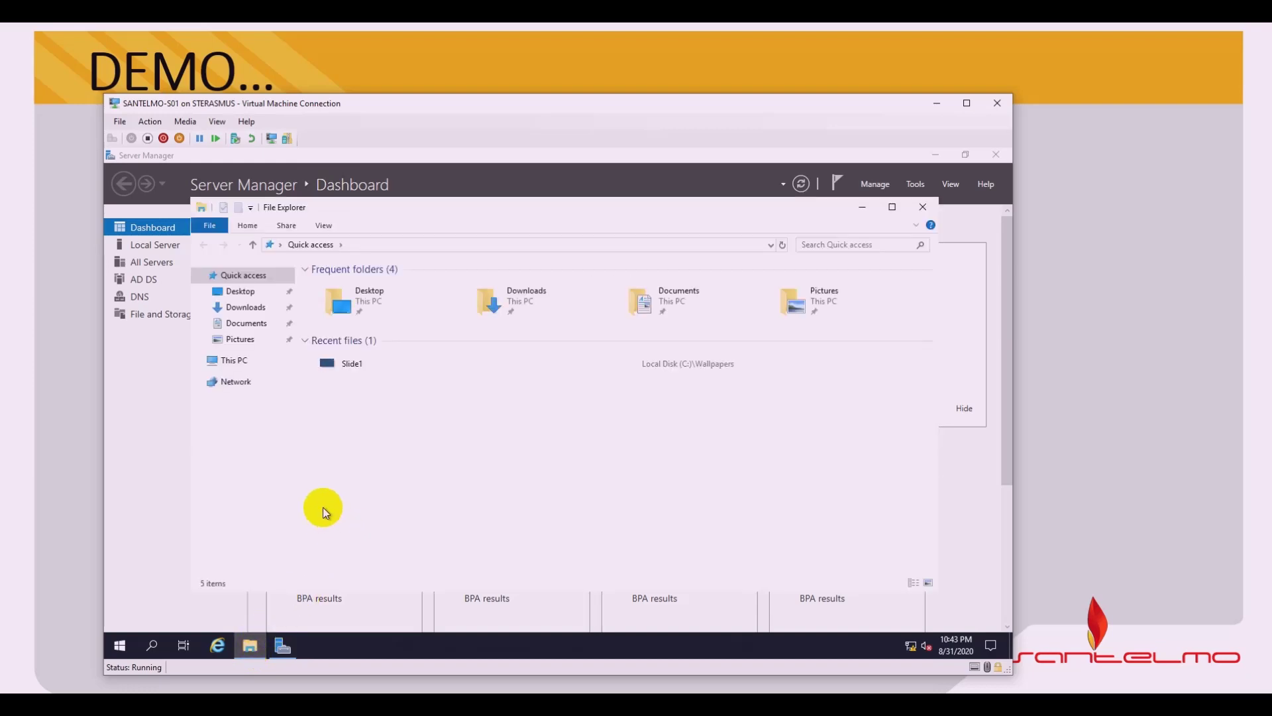
right_click(240, 360)
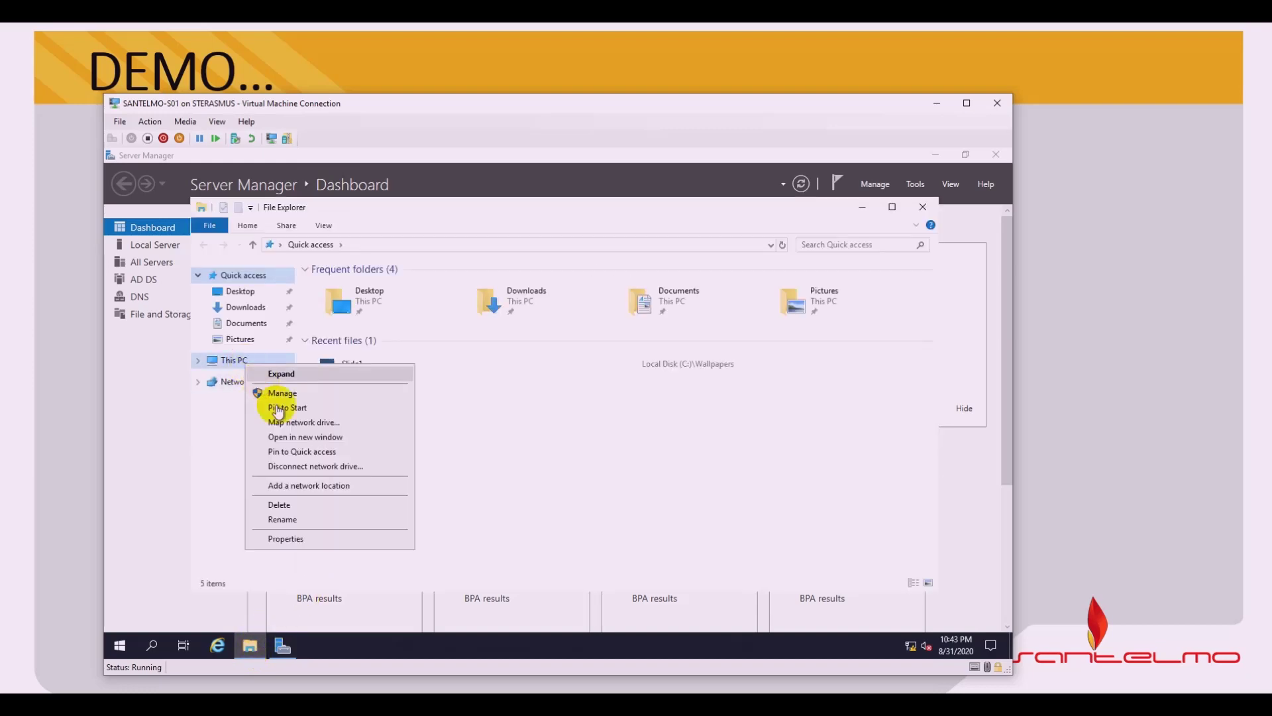
left_click(298, 539)
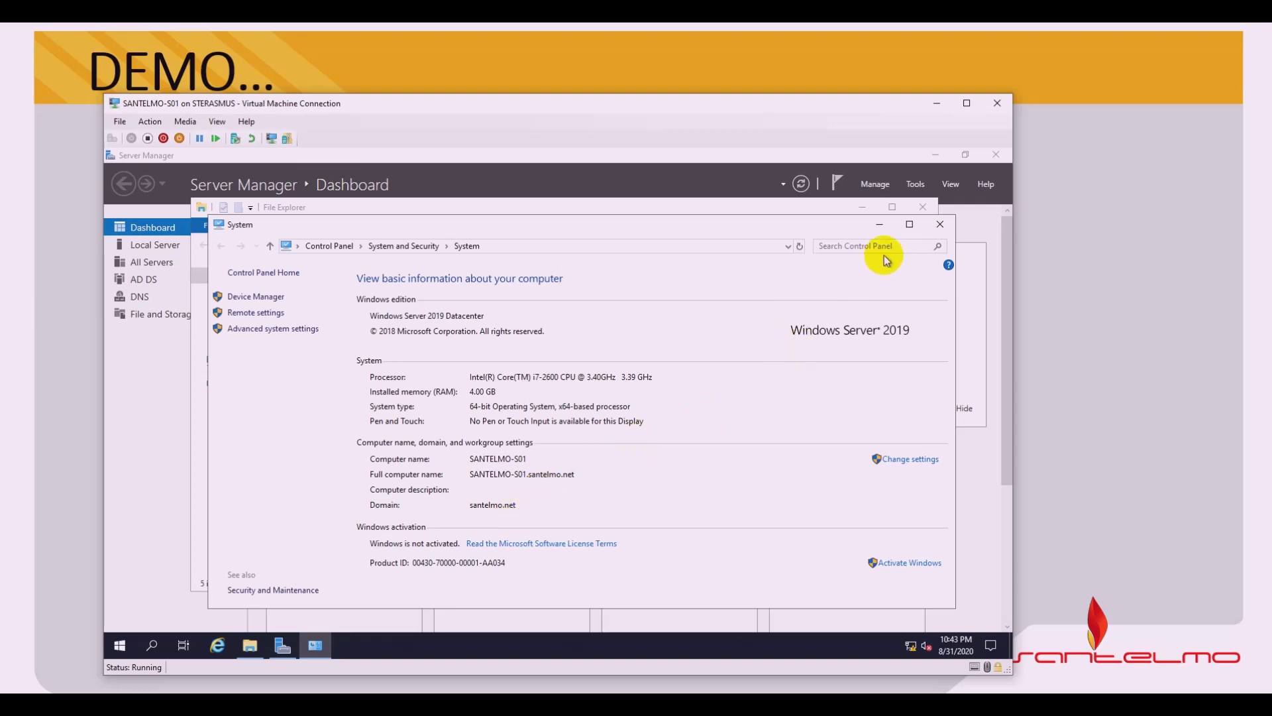
left_click(940, 224)
left_click(926, 218)
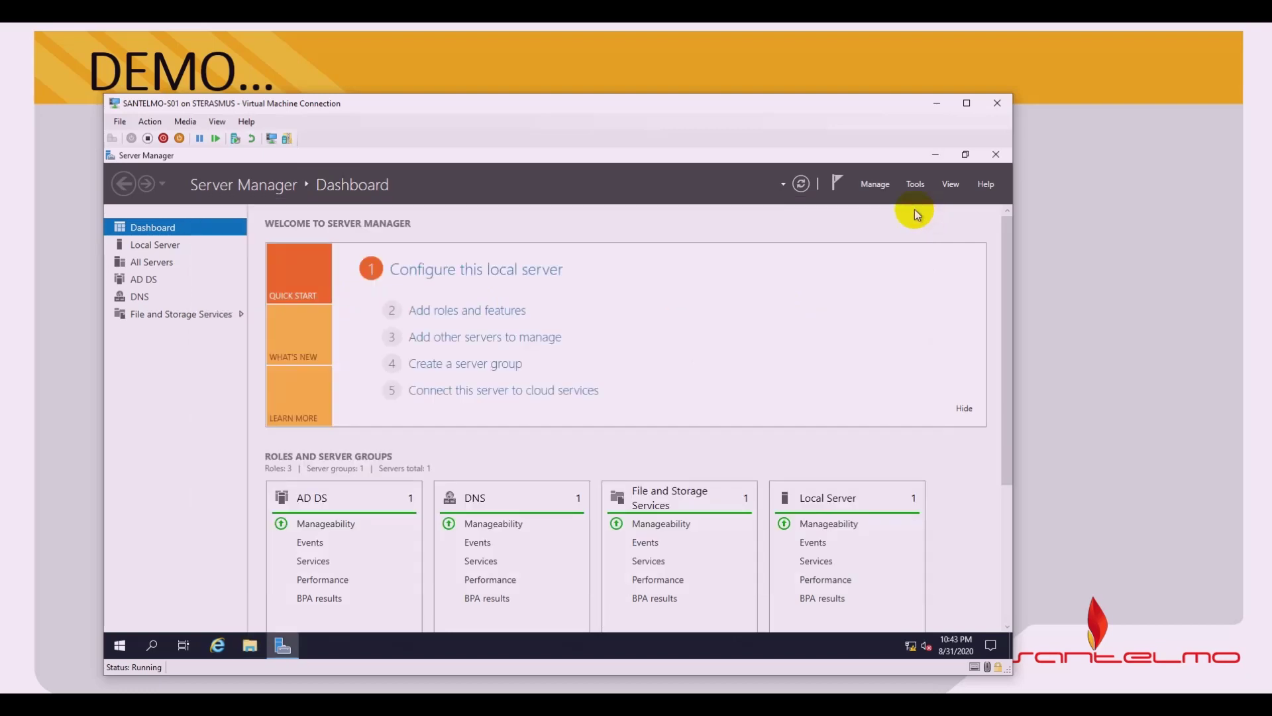
left_click(916, 184)
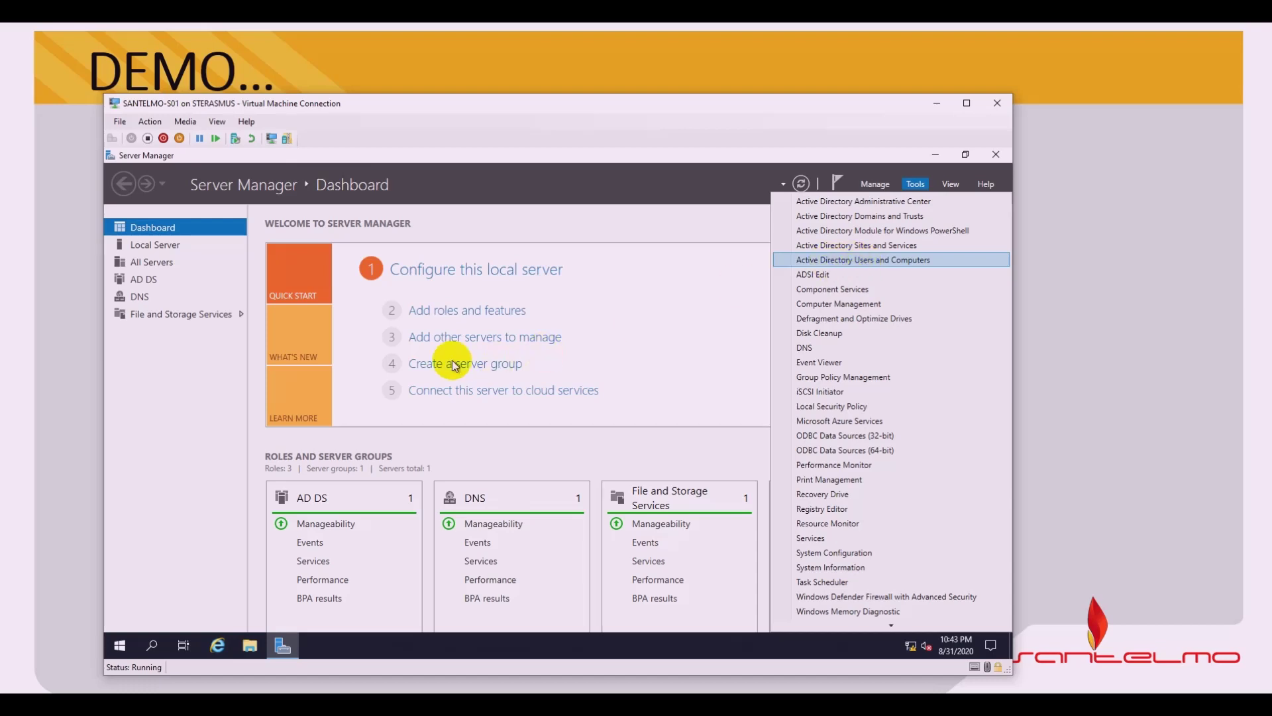
left_click(189, 403)
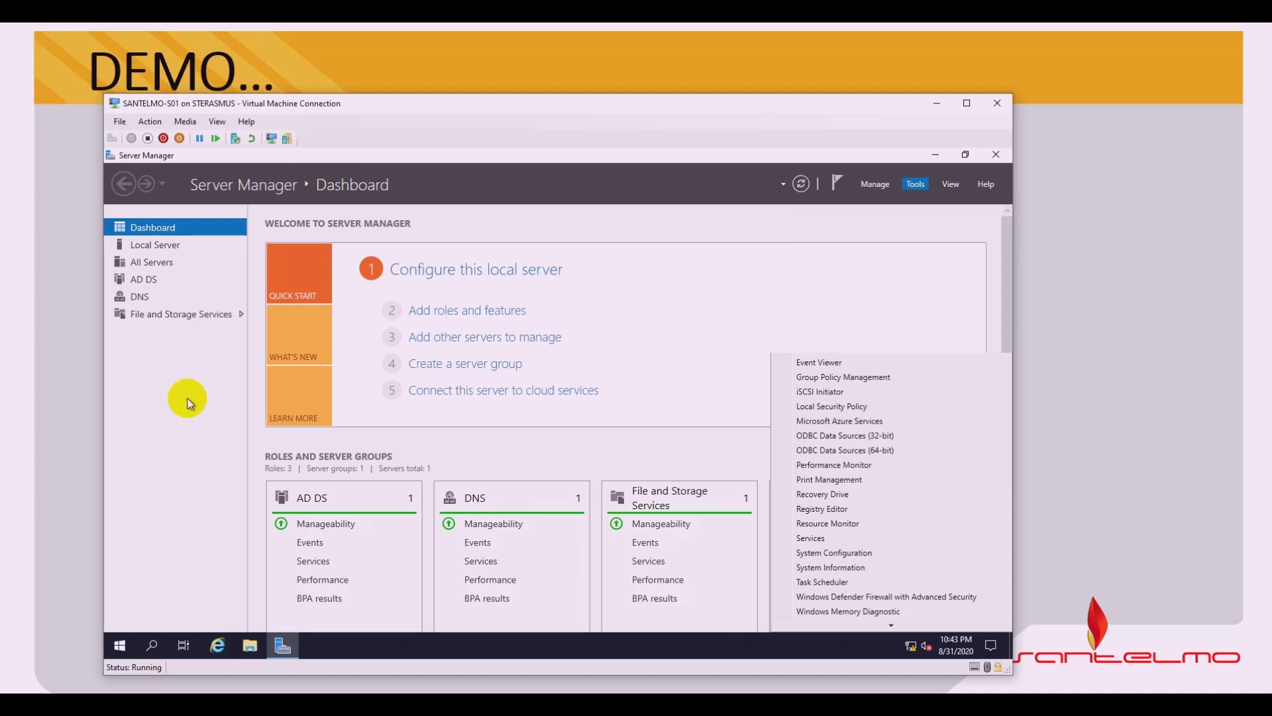